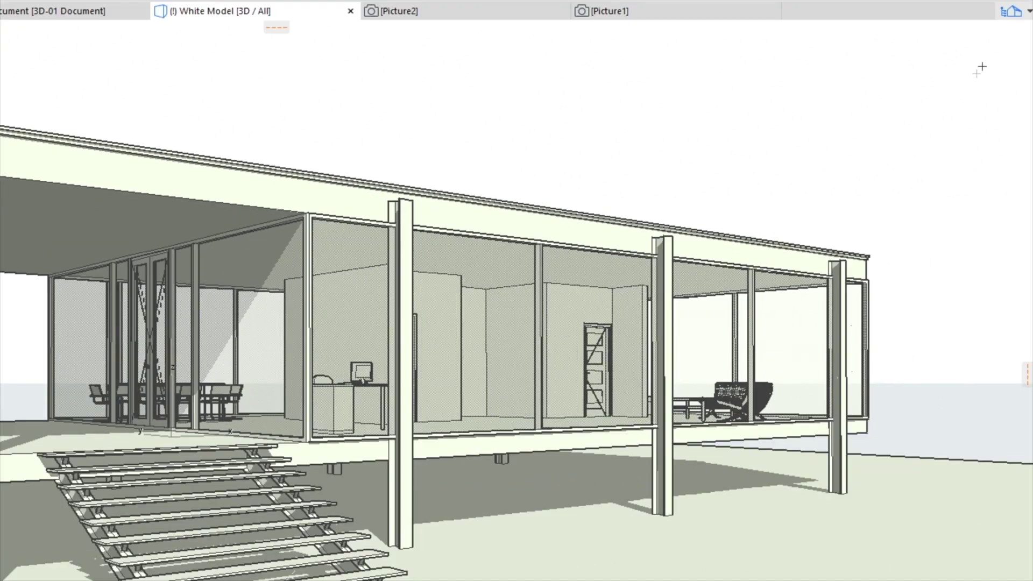
# Step: Open the A.01 Pavilion Layout sheet from the Navigator's Layout Book
pyautogui.click(1018, 15)
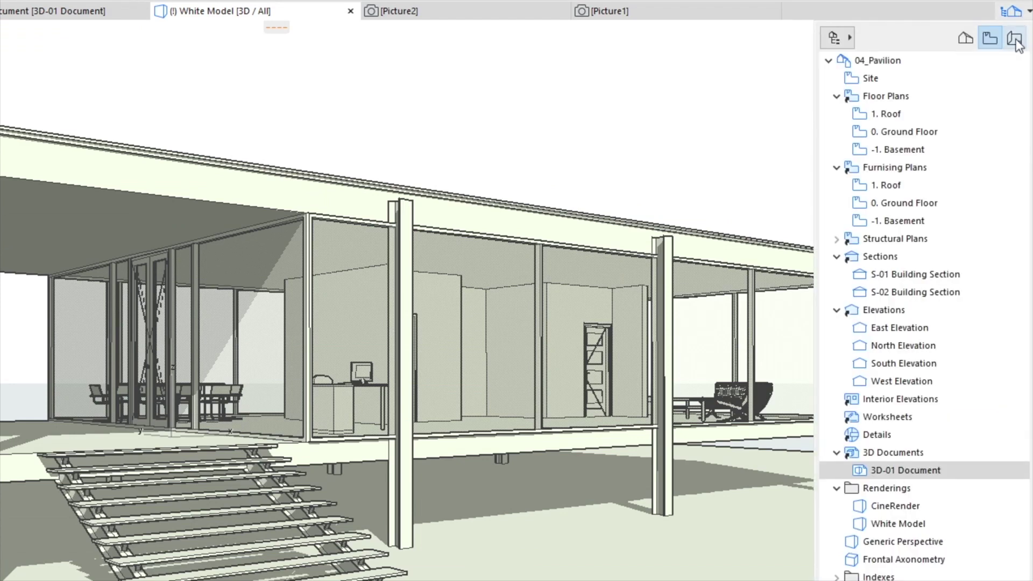
pyautogui.click(1015, 39)
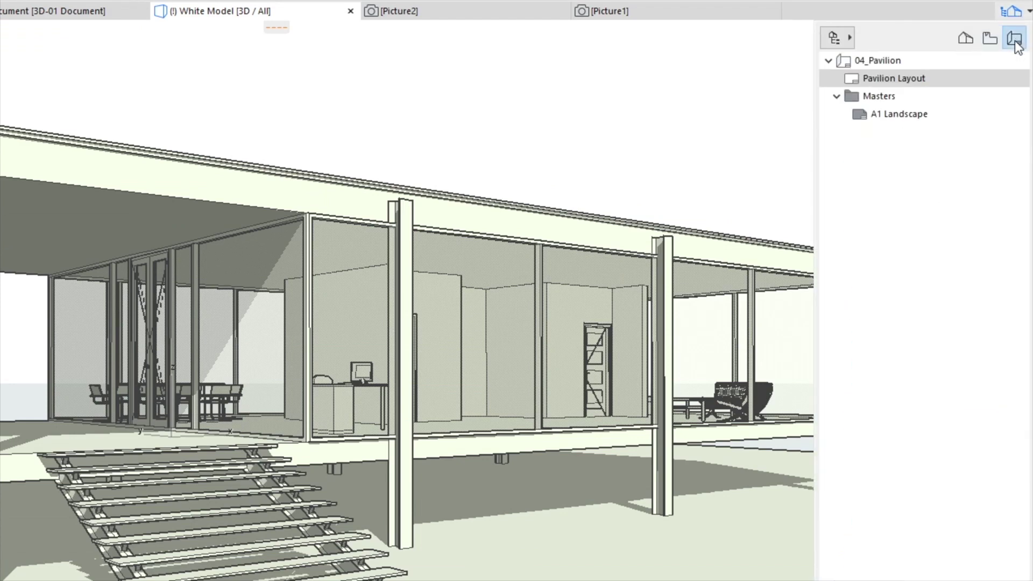
pyautogui.doubleClick(966, 86)
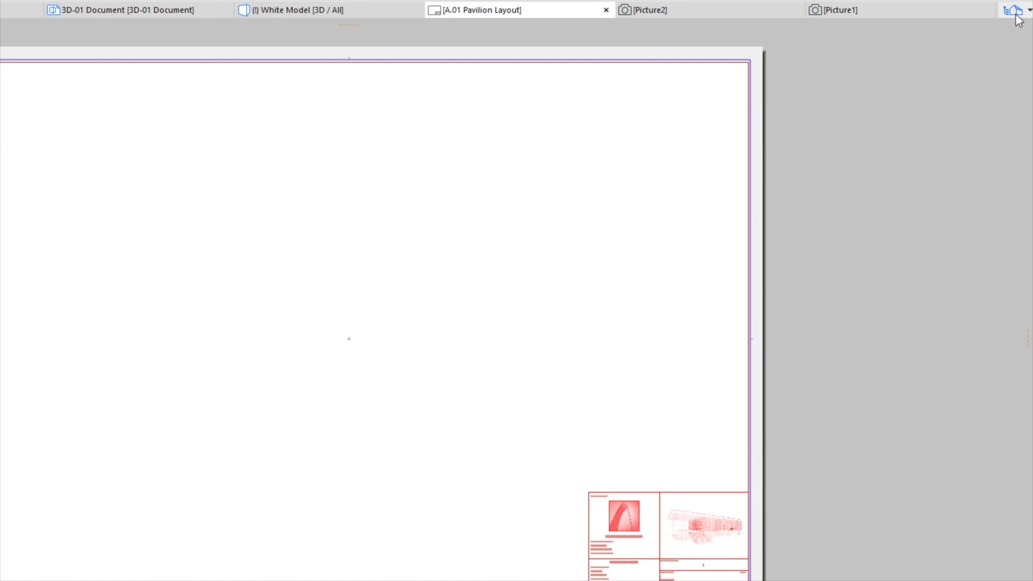
# Step: Choose Place on Layout for the 0. Ground Floor plan from the Navigator's Project Map
pyautogui.click(1016, 15)
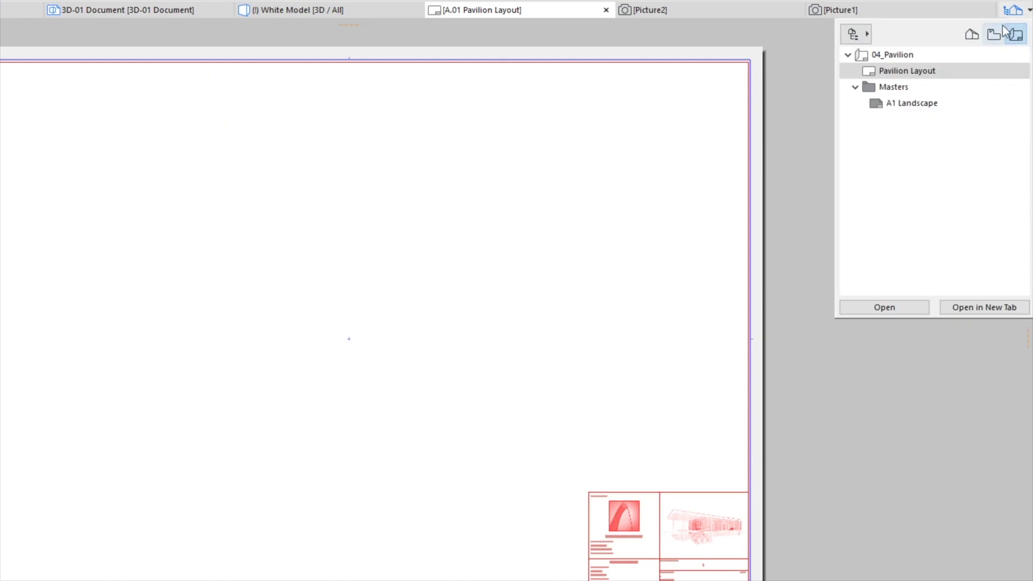
pyautogui.click(997, 33)
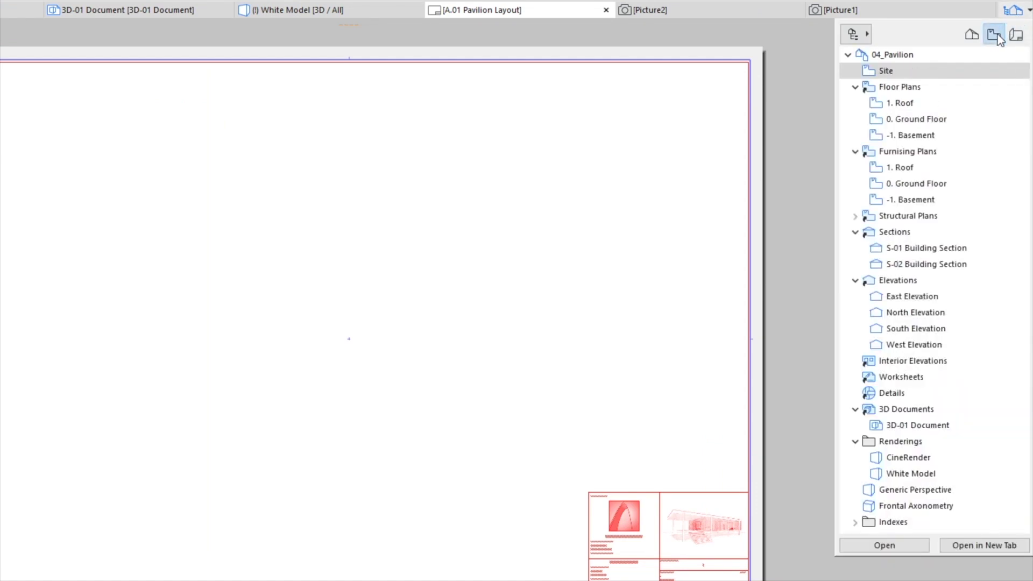
pyautogui.rightClick(951, 120)
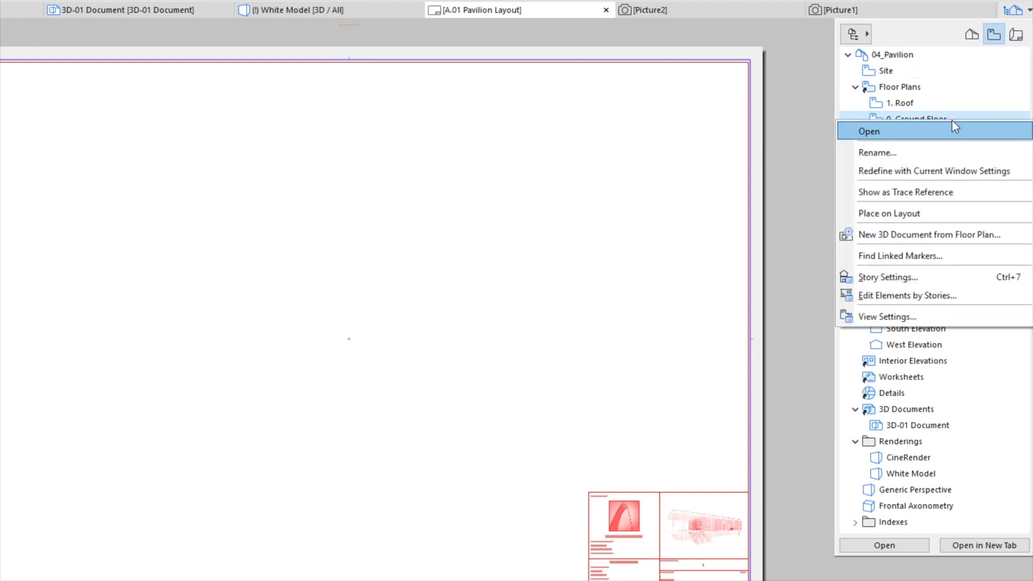
pyautogui.click(945, 213)
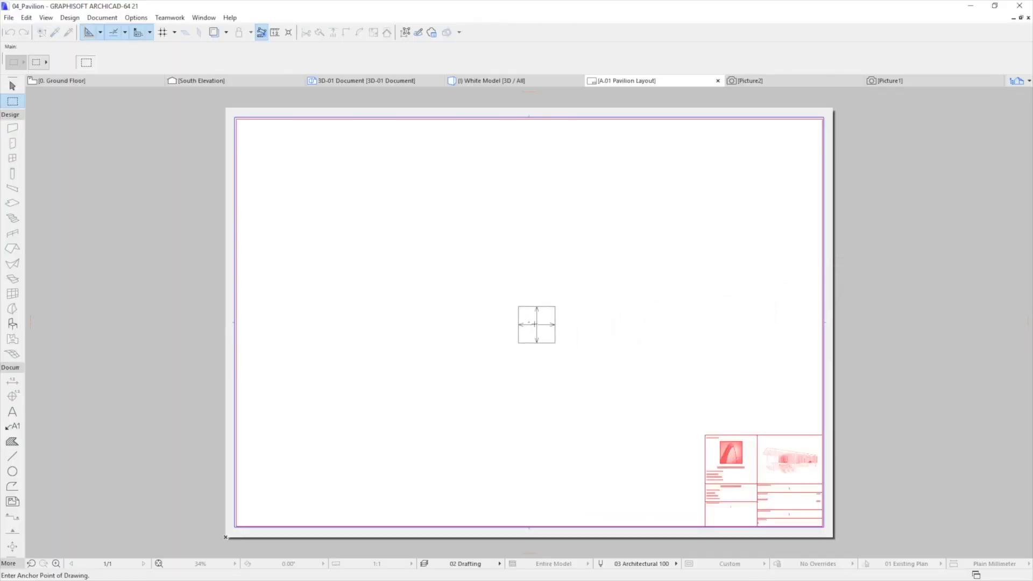
# Step: Drop the ground floor plan at the sheet centre and crop its left, right and top frame edges inward
pyautogui.click(534, 323)
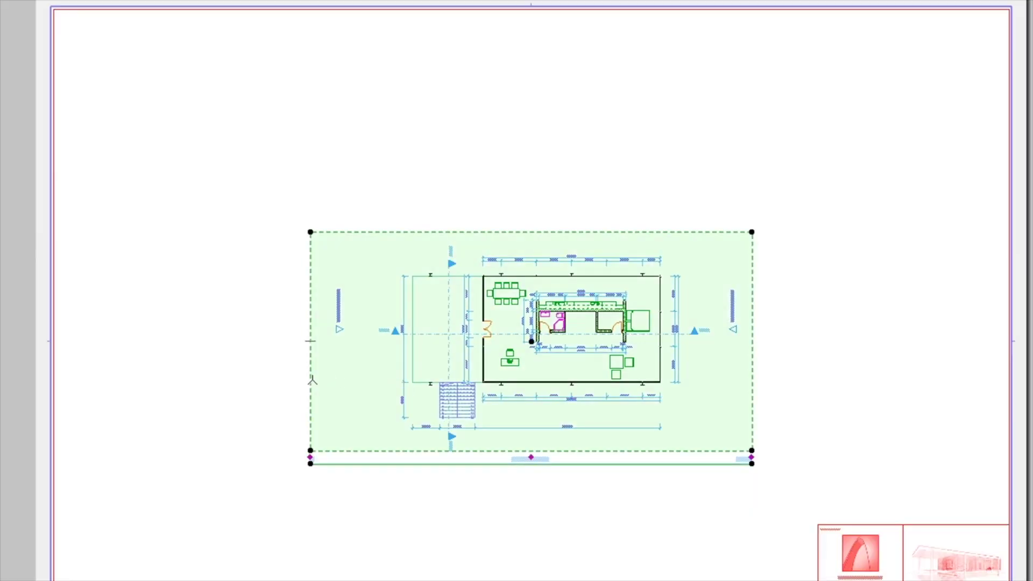
pyautogui.click(311, 380)
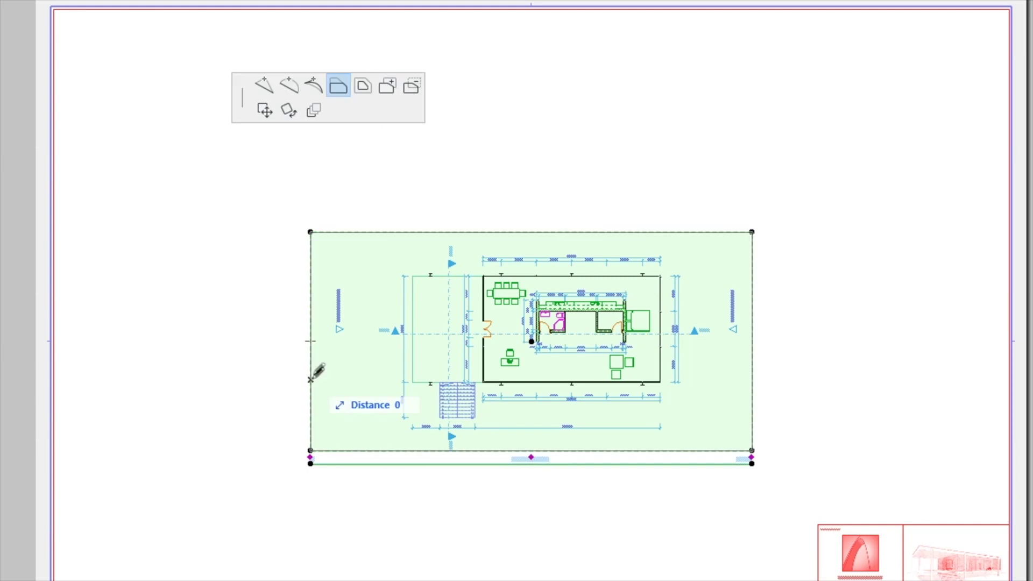
pyautogui.click(337, 87)
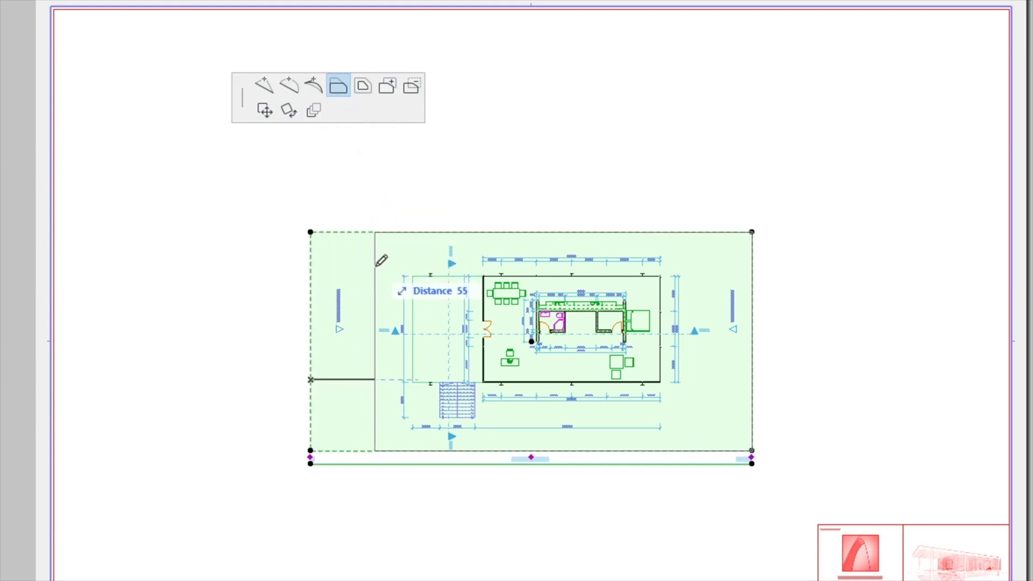
pyautogui.click(377, 267)
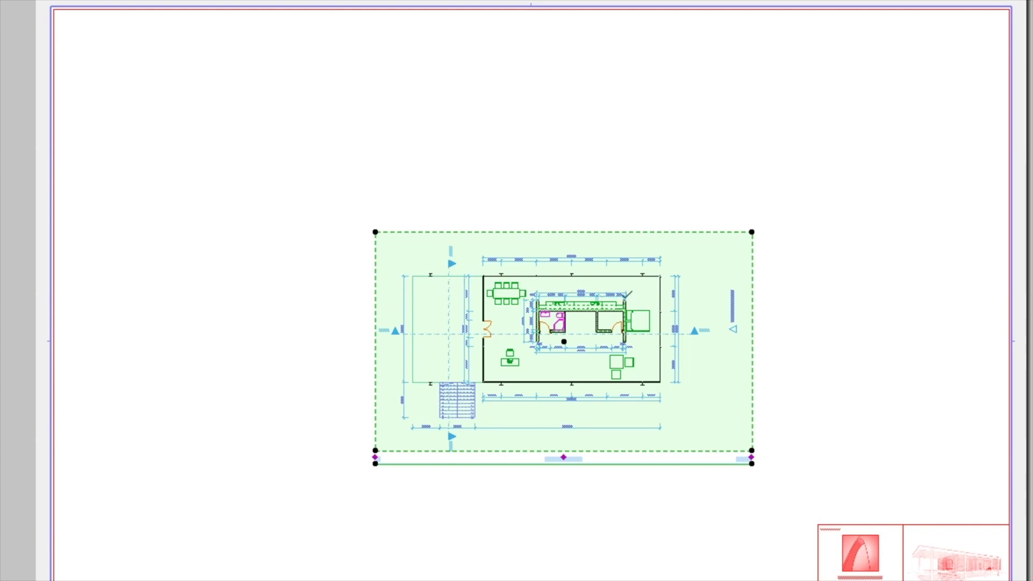
pyautogui.click(752, 284)
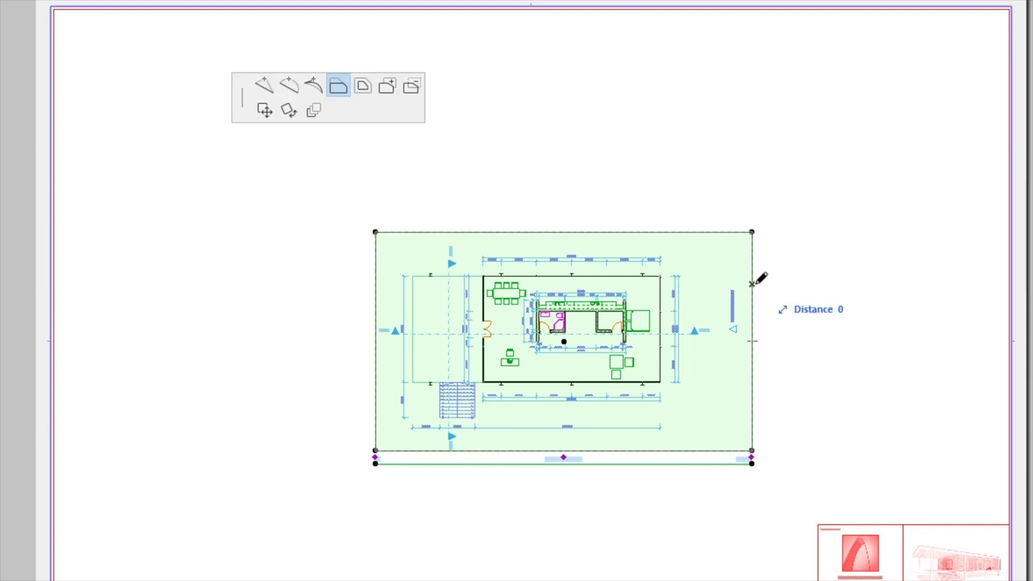
pyautogui.click(715, 289)
pyautogui.click(654, 233)
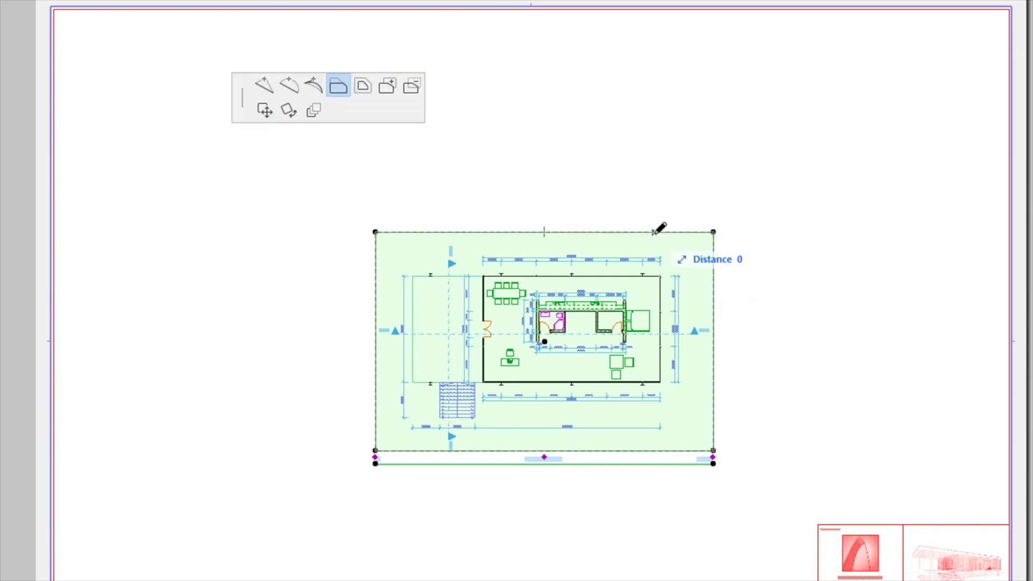
pyautogui.click(654, 242)
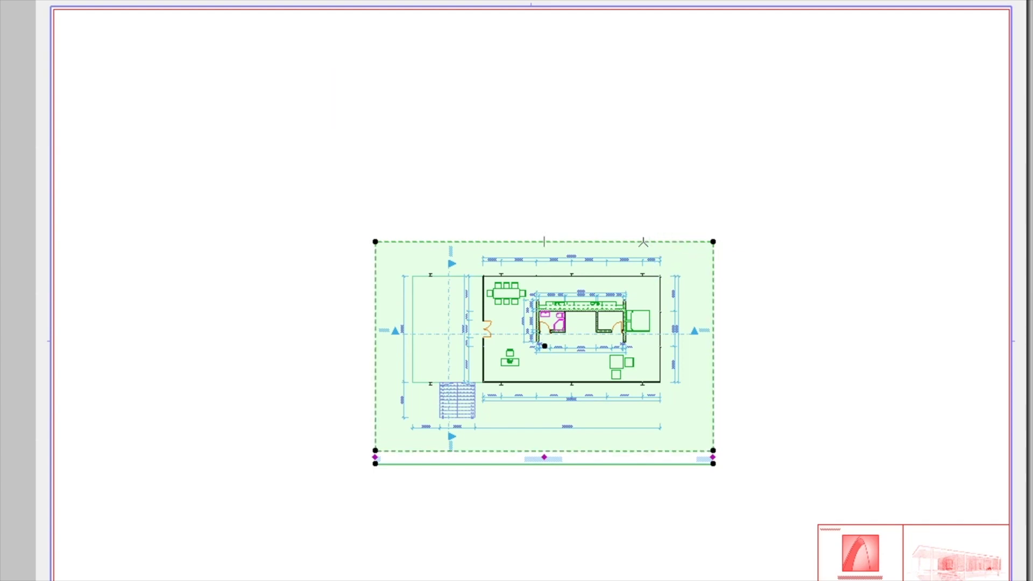
pyautogui.click(375, 242)
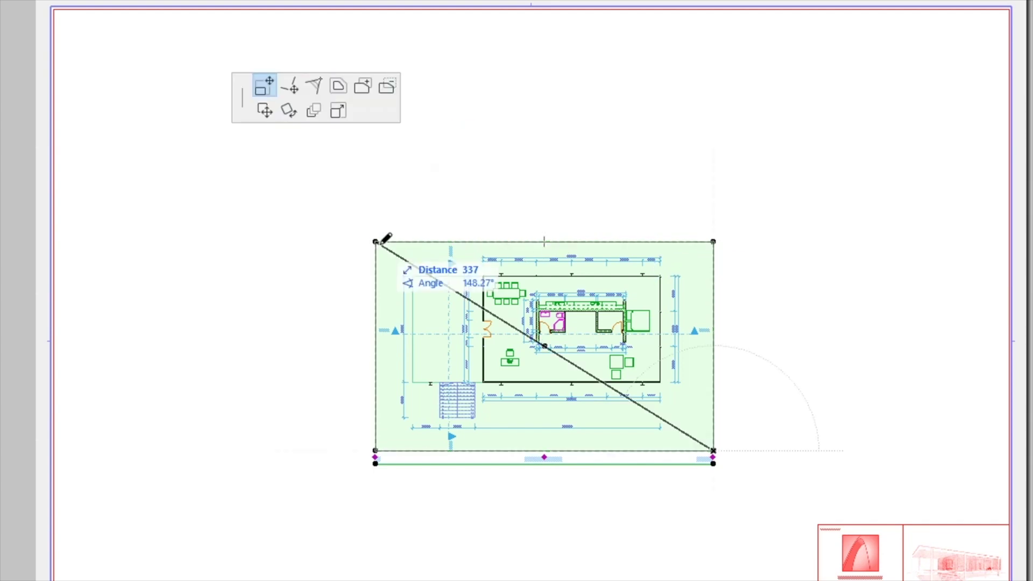
# Step: Drag the ground floor drawing to the sheet's upper-left corner and deselect it
pyautogui.click(268, 120)
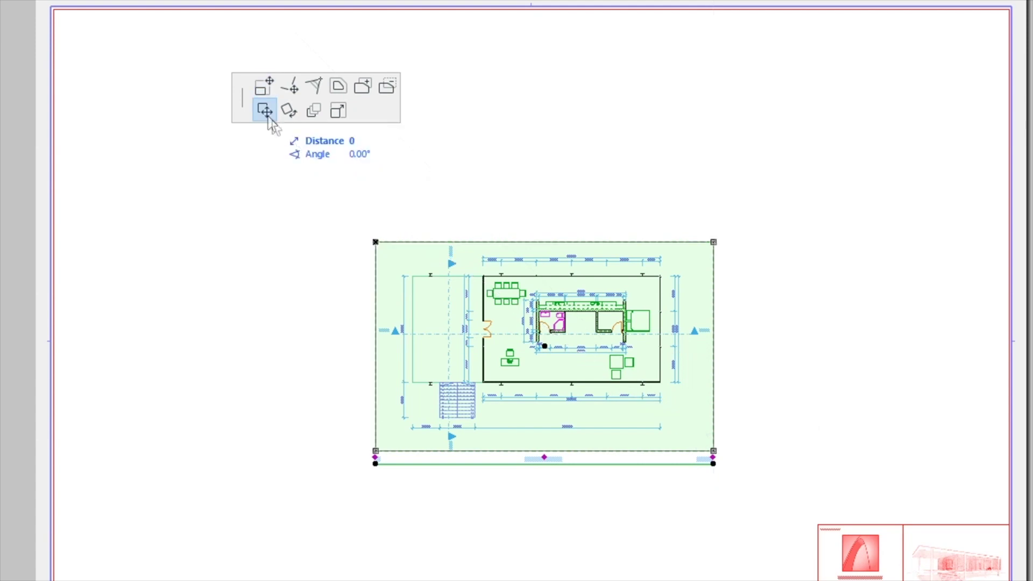
pyautogui.click(68, 20)
pyautogui.press('Escape')
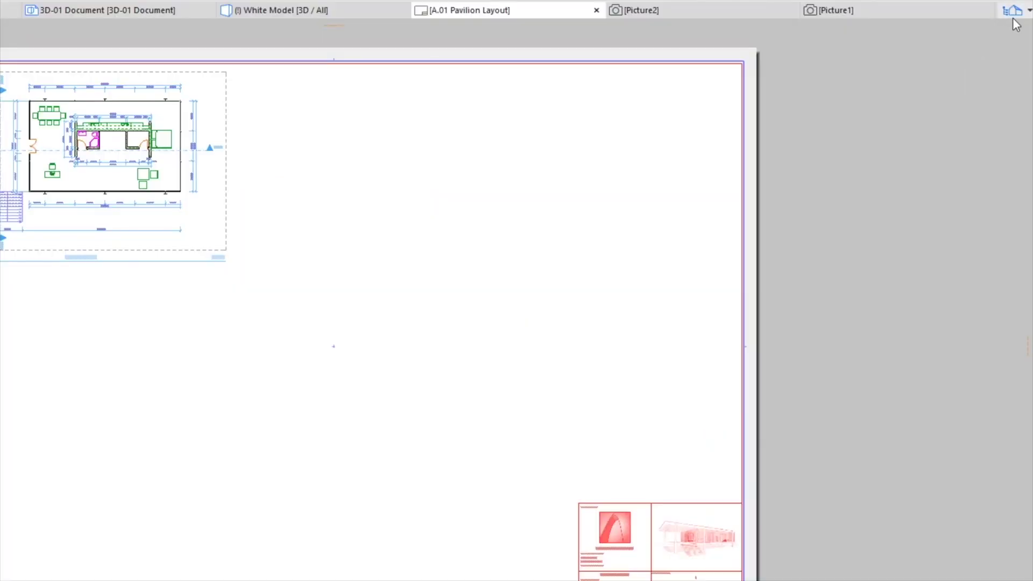
# Step: Open the Organizer from the Navigator's panel dropdown, showing views beside the layout book
pyautogui.click(1016, 16)
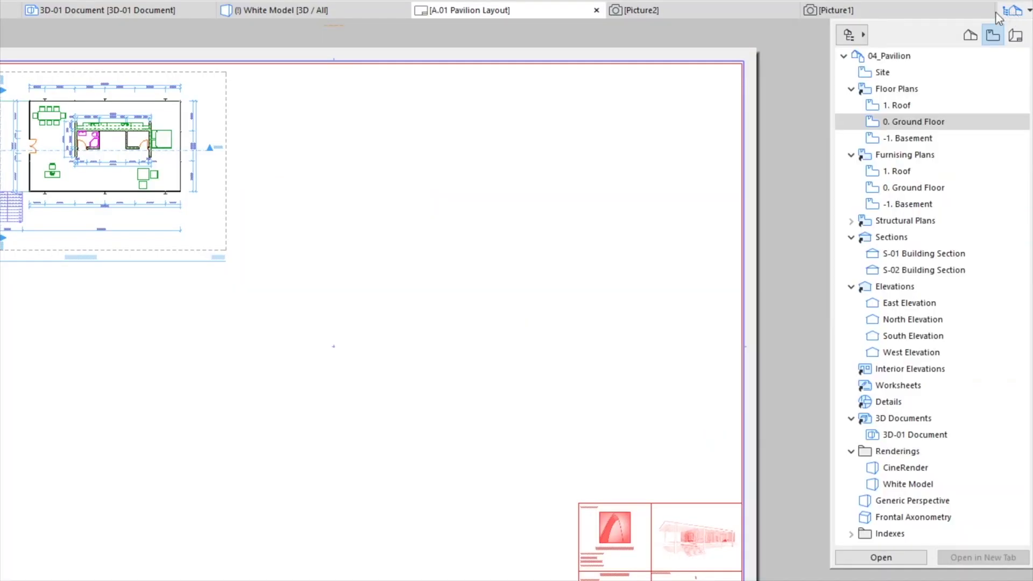
pyautogui.click(860, 37)
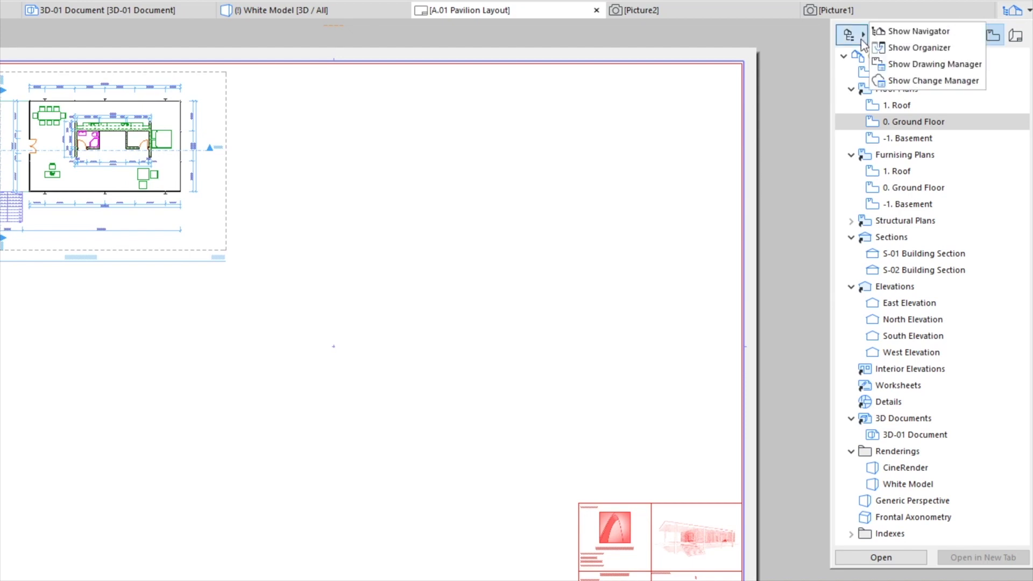
pyautogui.click(960, 48)
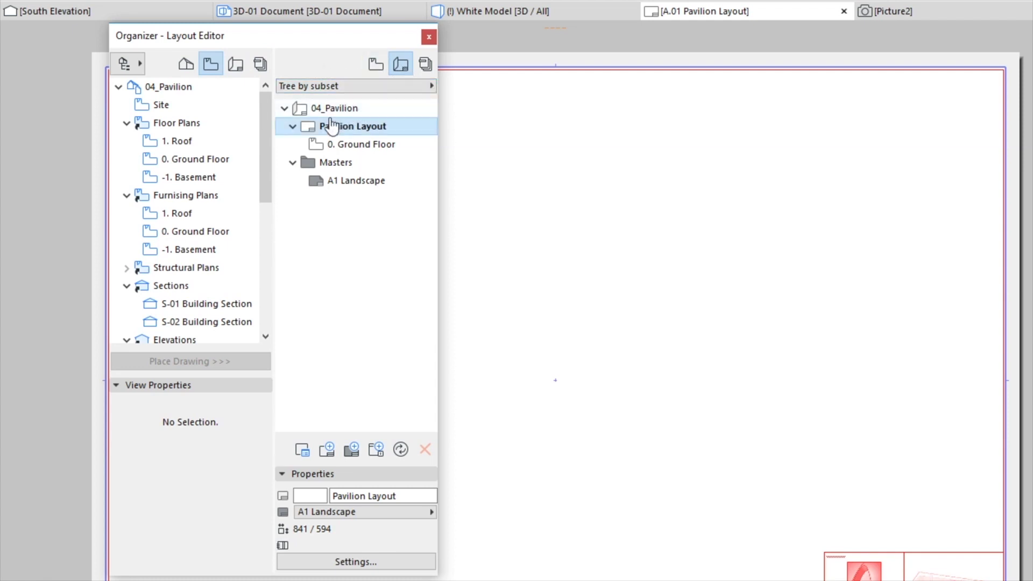
pyautogui.moveTo(265, 152); pyautogui.dragTo(253, 224)
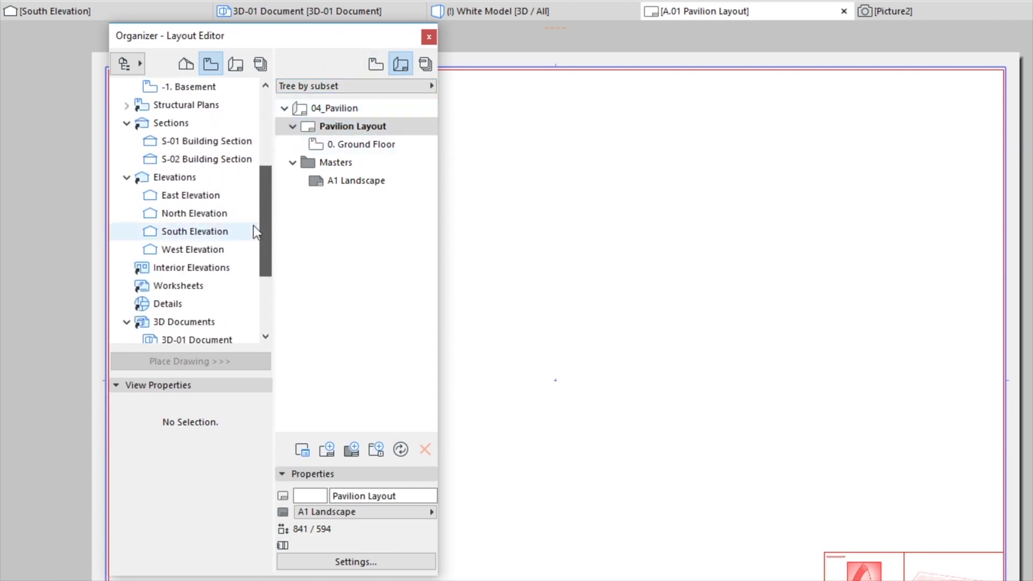
# Step: Drag the East, North, South and West elevations together onto Pavilion Layout
pyautogui.click(225, 203)
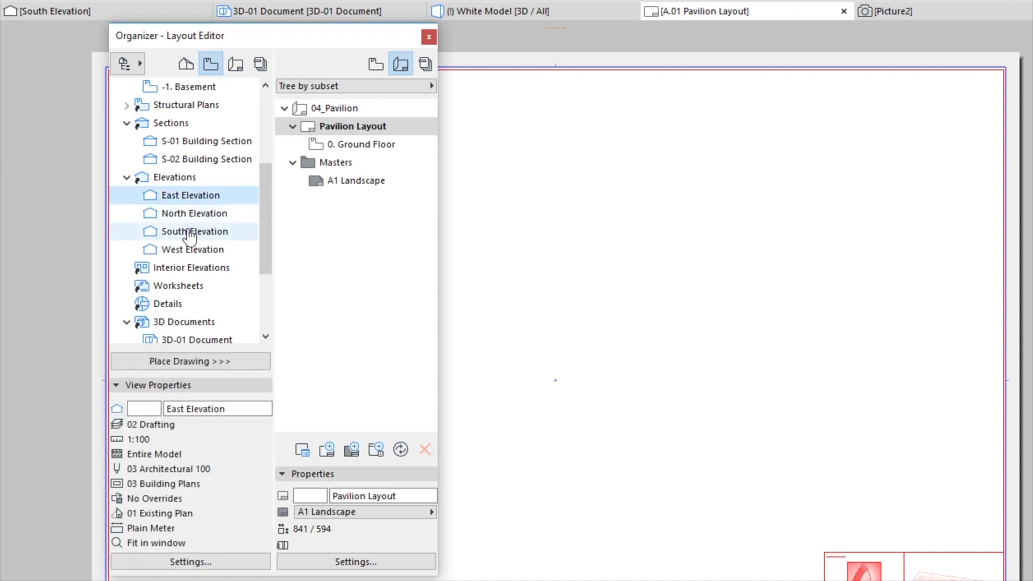
pyautogui.keyDown('shift'); pyautogui.click(201, 250); pyautogui.keyUp('shift')
pyautogui.moveTo(202, 252); pyautogui.dragTo(360, 127)
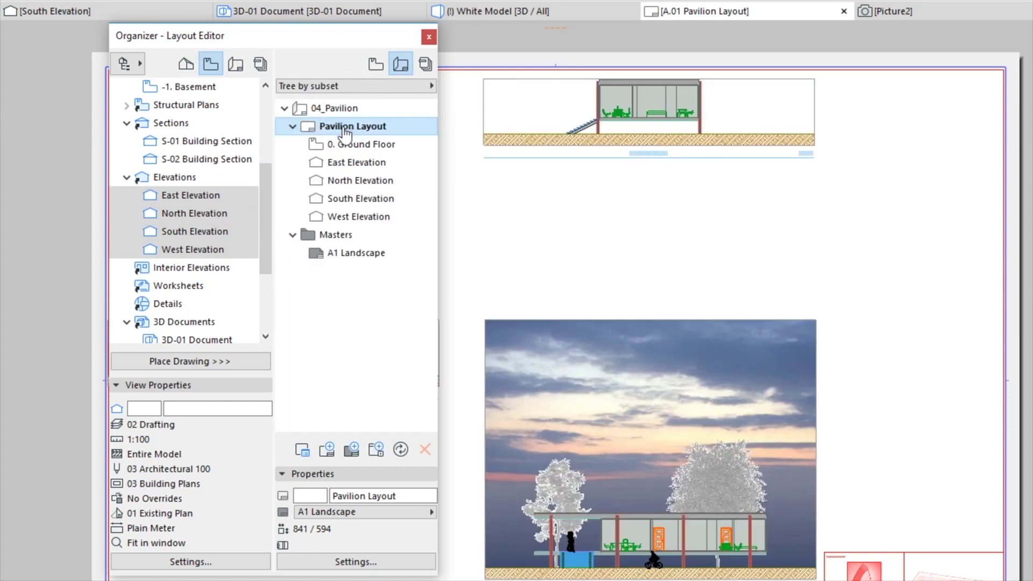
# Step: Drag the S-01 and S-02 Building Sections onto Pavilion Layout
pyautogui.click(243, 143)
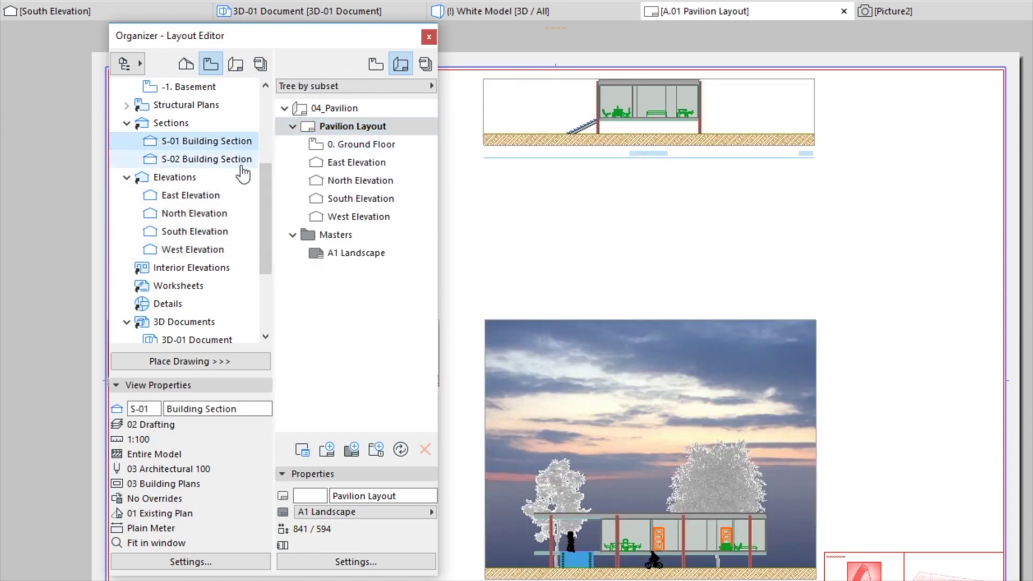
pyautogui.keyDown('ctrl'); pyautogui.click(242, 160); pyautogui.keyUp('ctrl')
pyautogui.moveTo(243, 153); pyautogui.dragTo(378, 132)
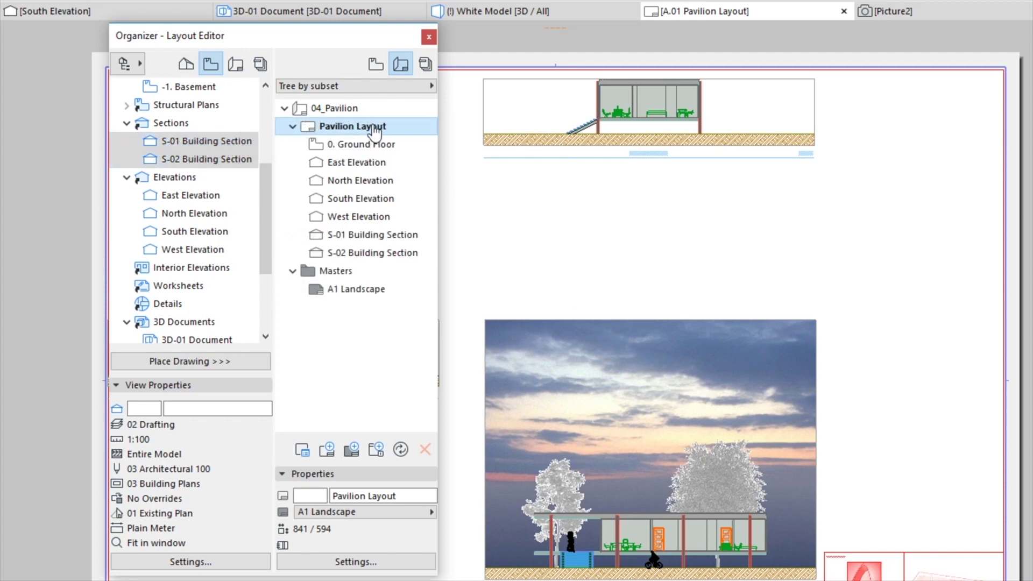
pyautogui.scroll(-1, 269, 207)
# Step: Drag the White Model rendering view onto Pavilion Layout
pyautogui.scroll(-3, 269, 207)
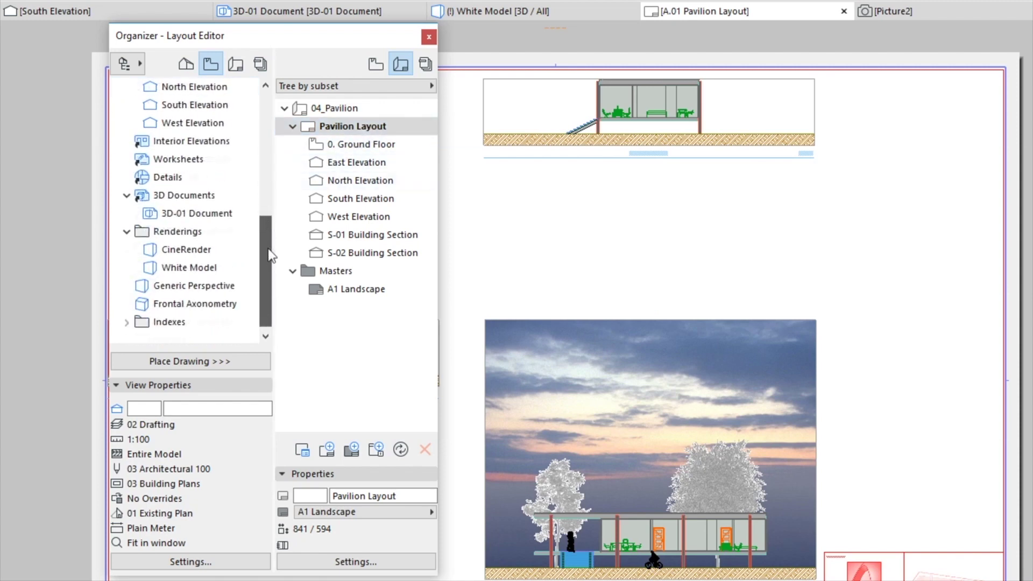
pyautogui.click(242, 271)
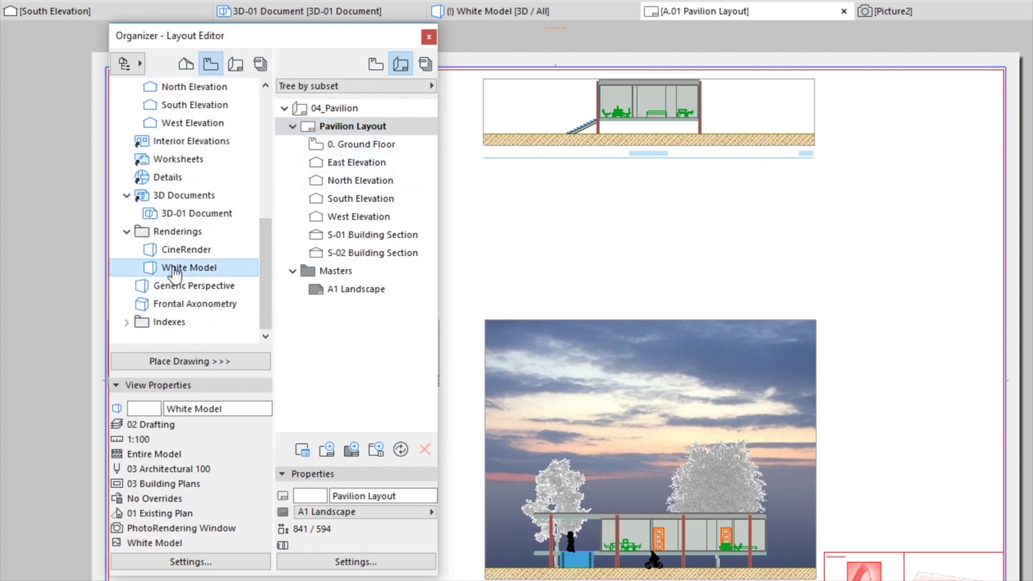
pyautogui.moveTo(154, 275); pyautogui.dragTo(349, 132)
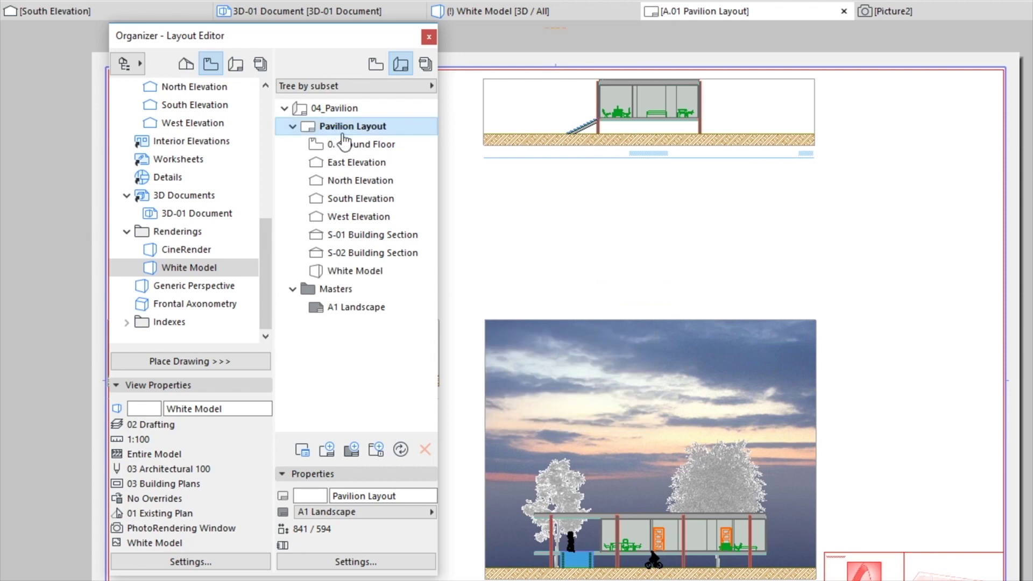
# Step: Close the Organizer and move the elevation below the floor plan lower on the sheet
pyautogui.click(428, 36)
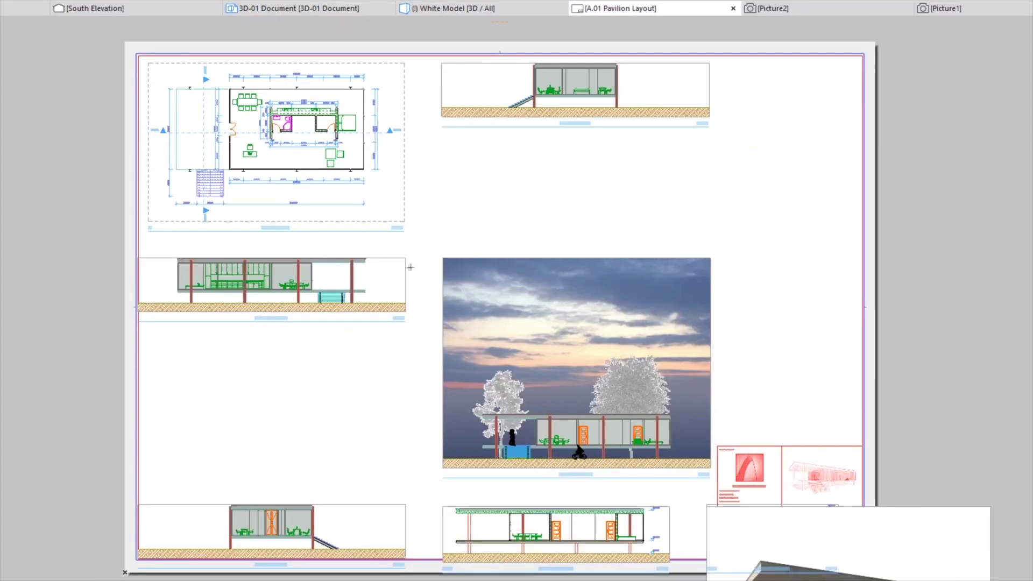
pyautogui.click(409, 269)
pyautogui.click(405, 258)
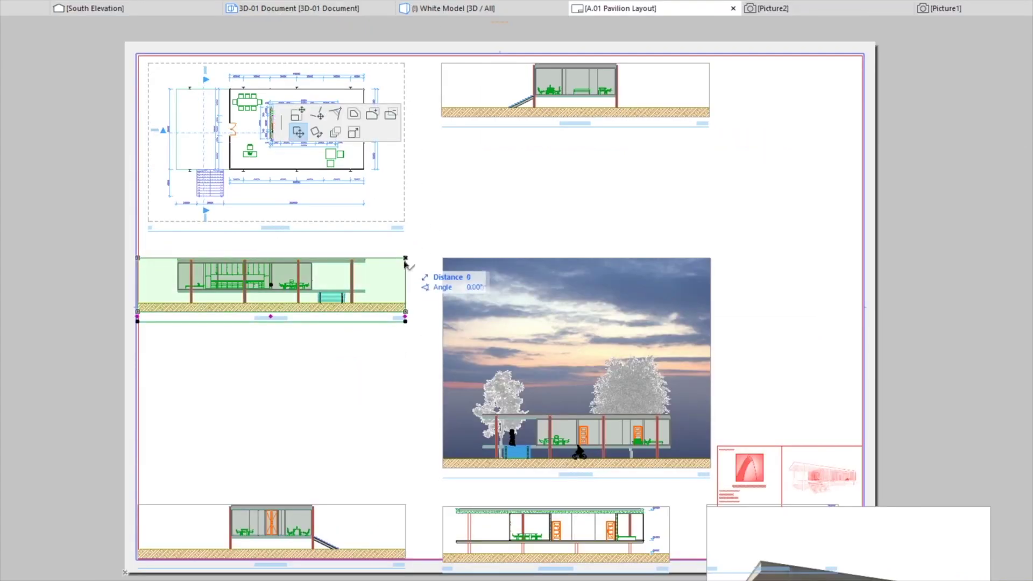
pyautogui.click(407, 440)
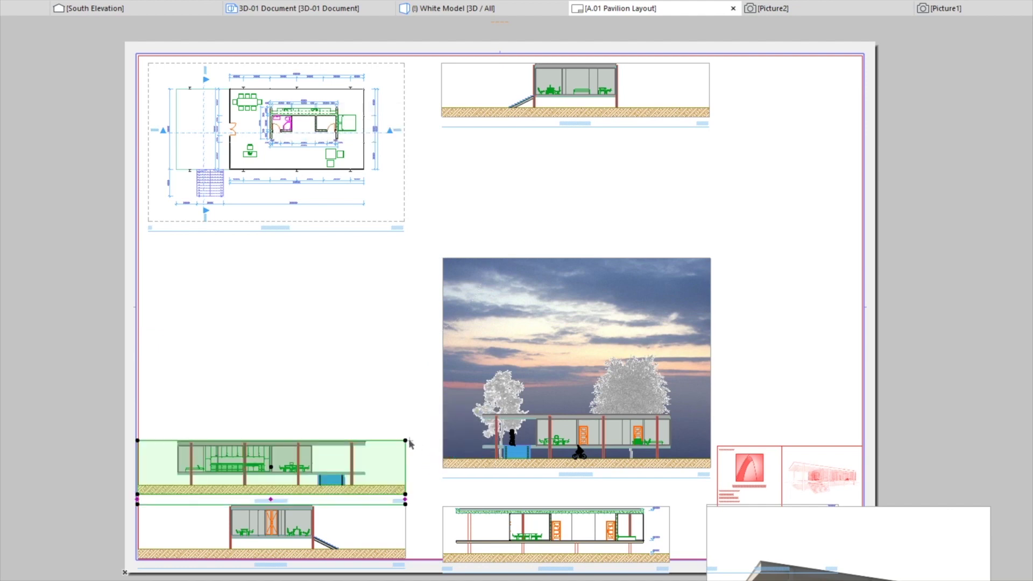
pyautogui.click(418, 397)
# Step: Crop the sky off the sunset South Elevation picture and move it under the floor plan
pyautogui.click(476, 358)
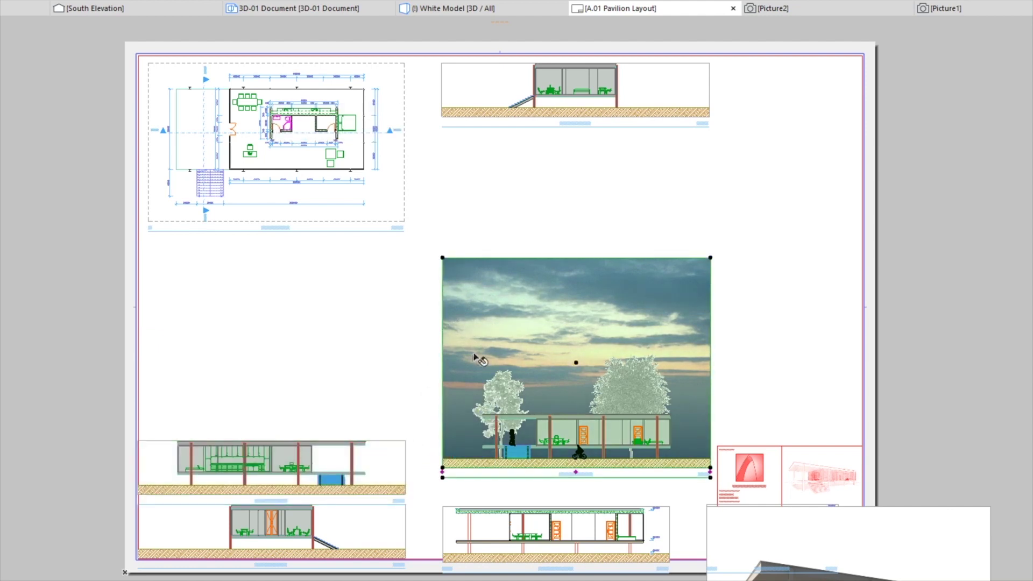
pyautogui.click(562, 266)
pyautogui.click(553, 344)
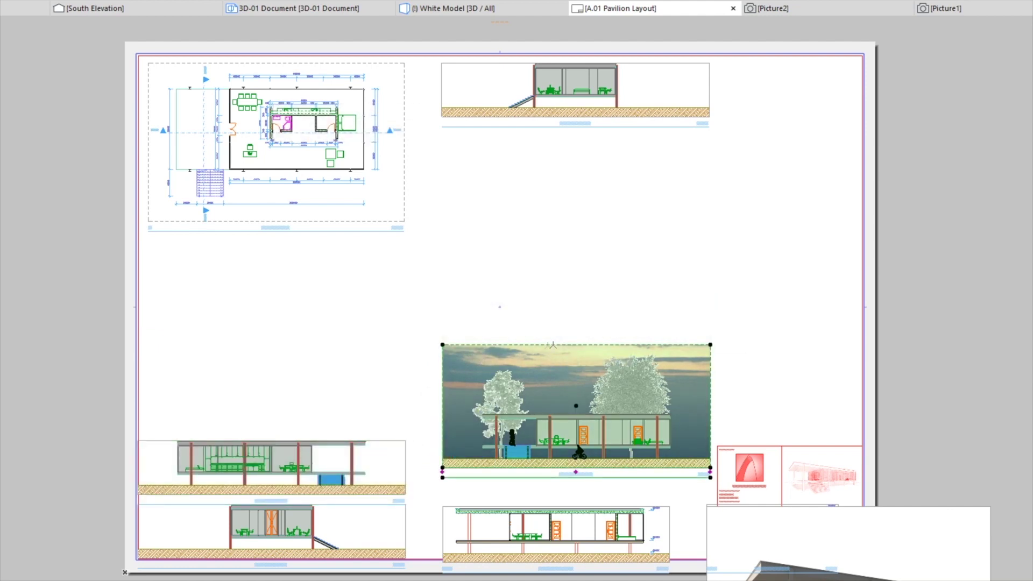
pyautogui.click(442, 344)
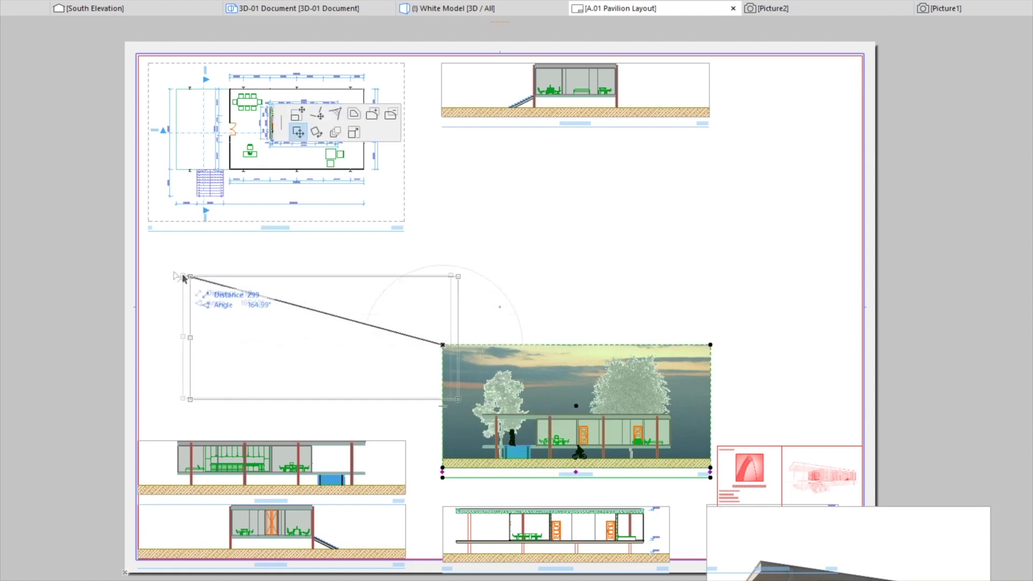
pyautogui.click(145, 243)
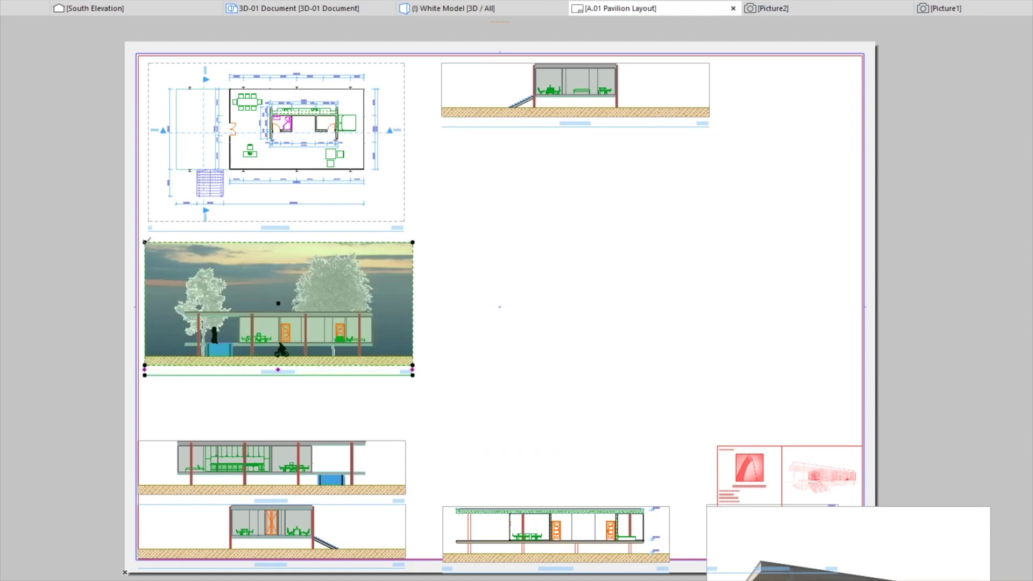
pyautogui.click(322, 415)
# Step: Move the bottom-centre section drawing above the left elevation
pyautogui.click(497, 519)
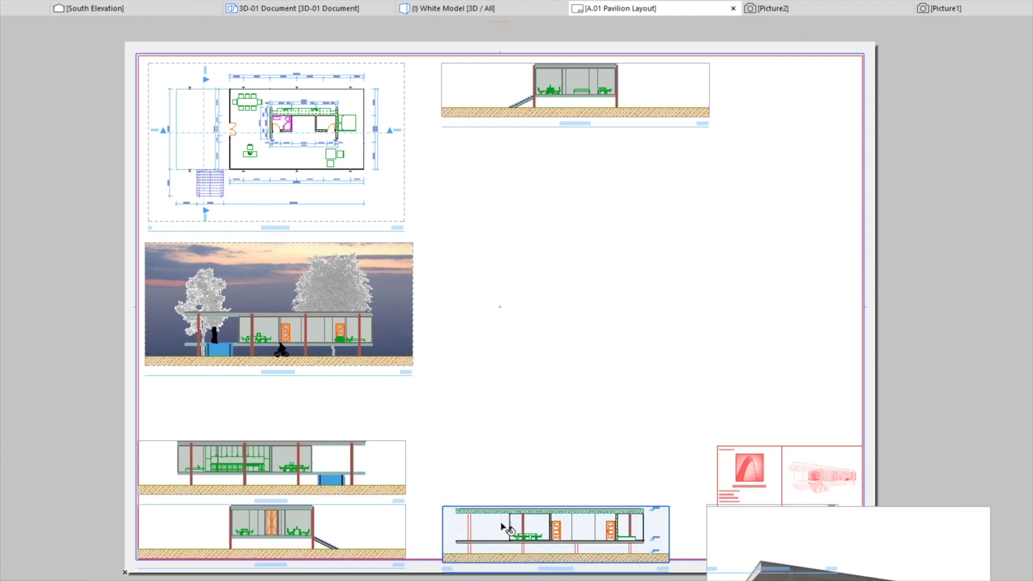
pyautogui.click(445, 504)
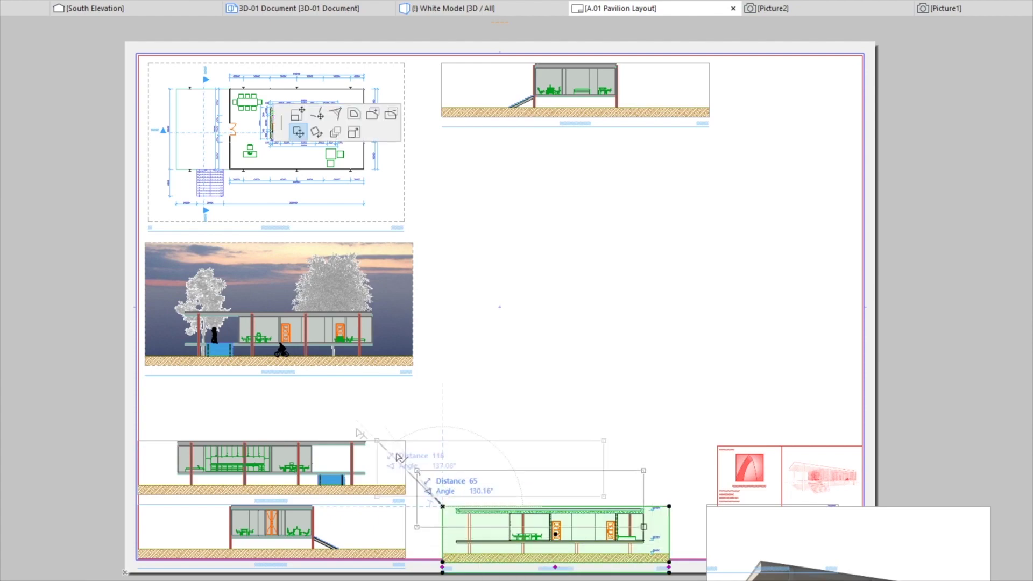
pyautogui.click(161, 380)
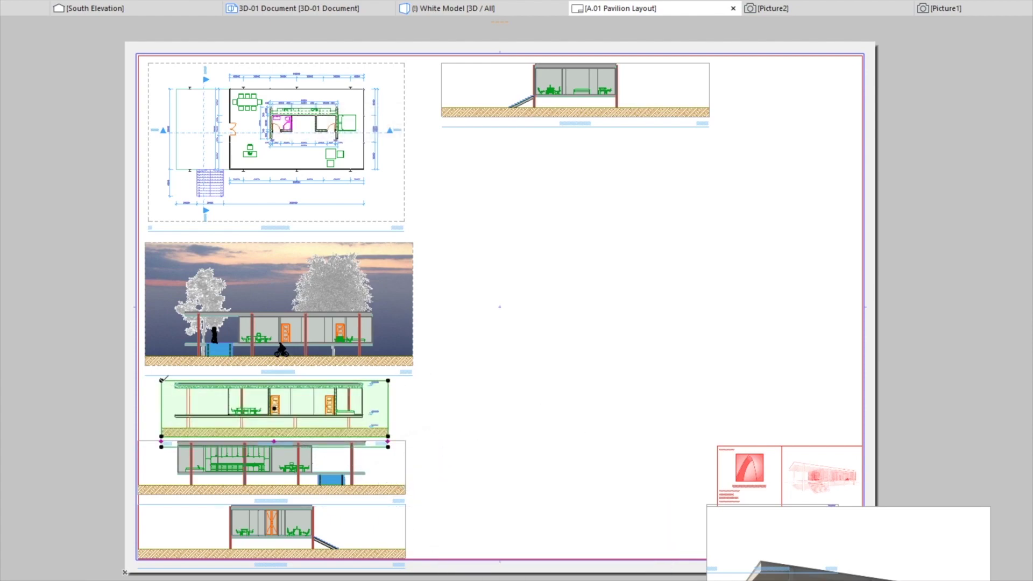
pyautogui.scroll(5, 163, 378)
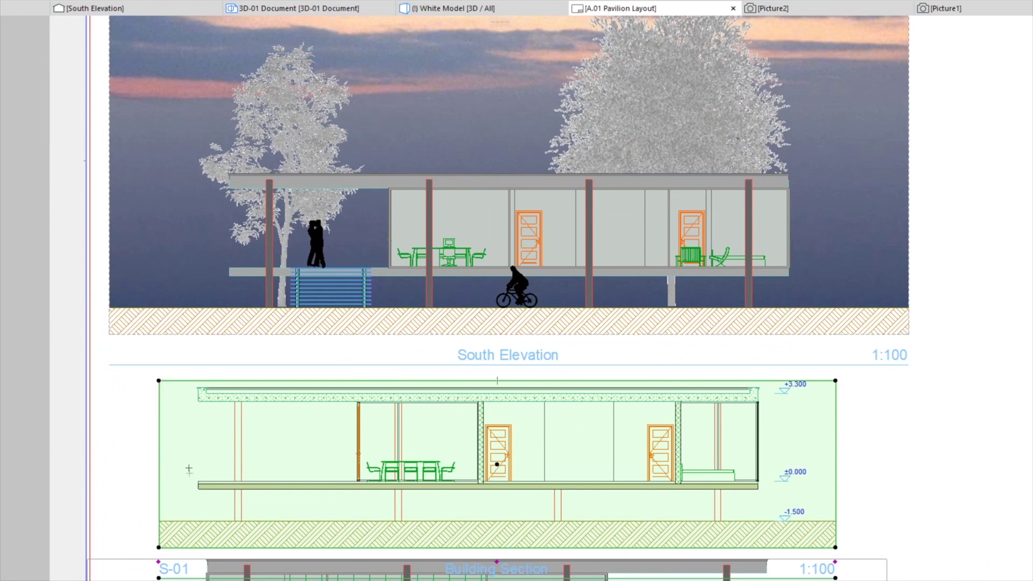
# Step: Shift the building section right so it lines up under the floor plan
pyautogui.click(198, 490)
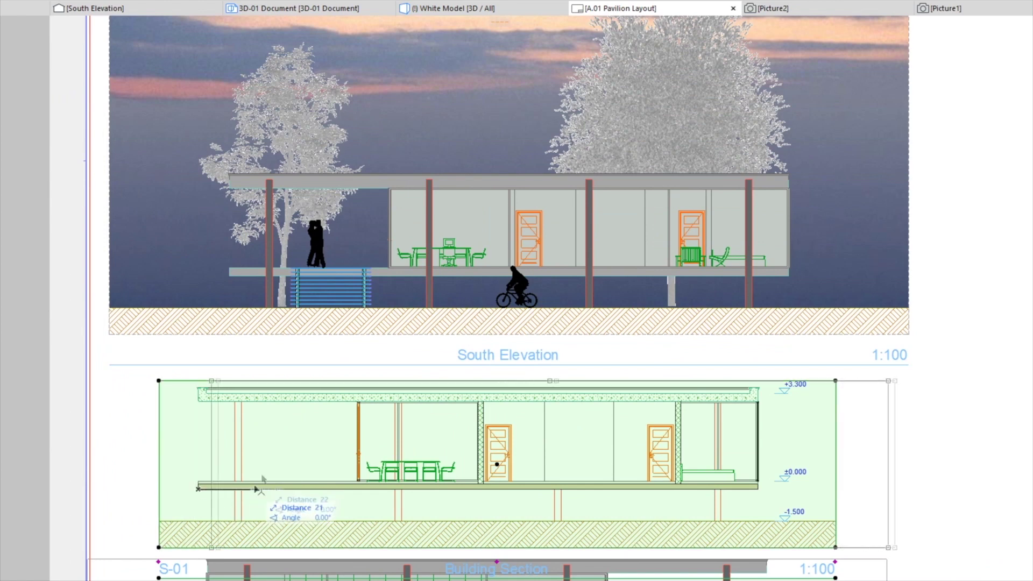
pyautogui.click(231, 280)
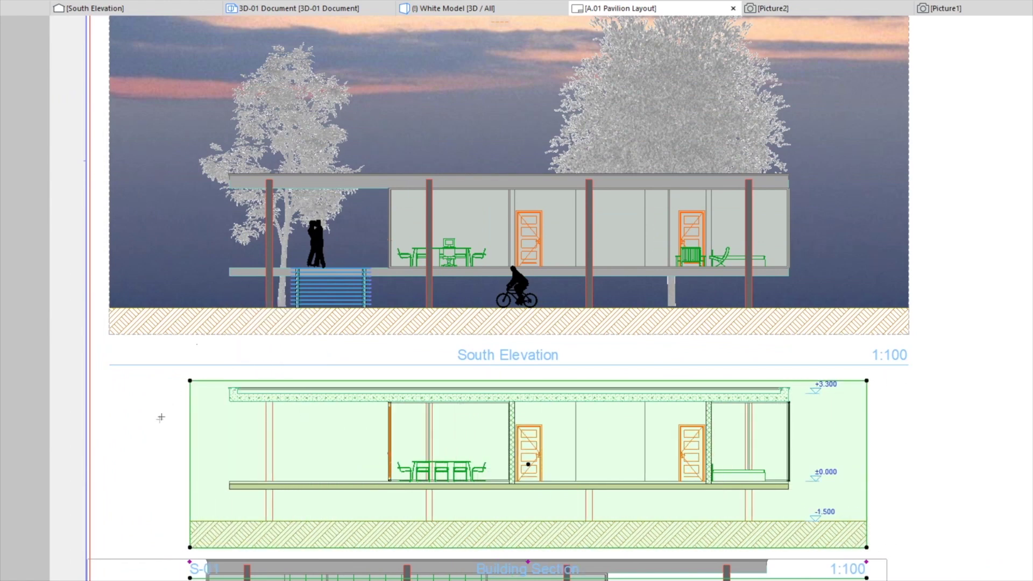
pyautogui.scroll(-1, 159, 419)
pyautogui.moveTo(162, 408); pyautogui.dragTo(157, 195, button='middle')
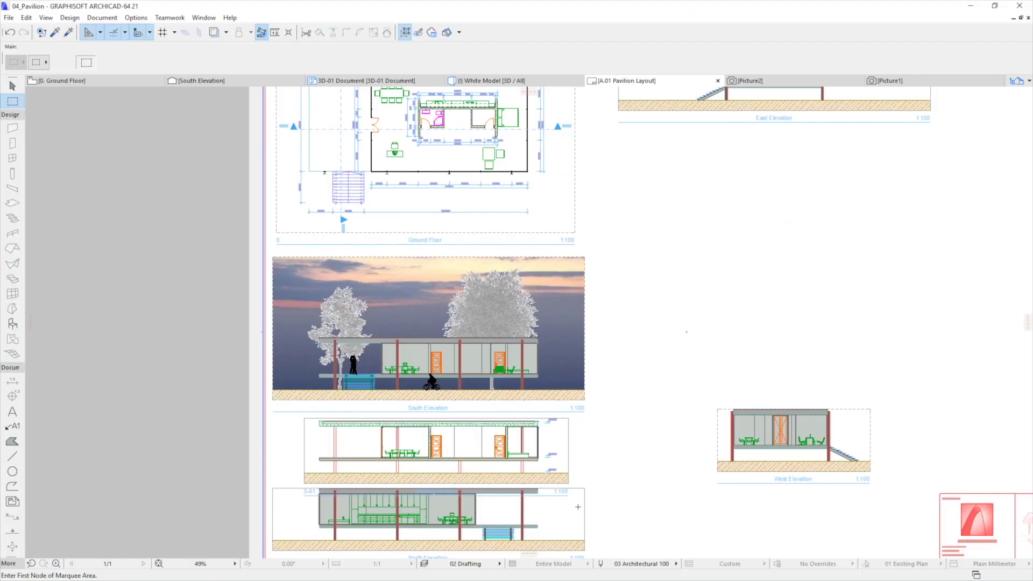
# Step: Move the North Elevation, Building Section and South Elevation picture together slightly left
pyautogui.keyDown('shift'); pyautogui.click(773, 363); pyautogui.keyUp('shift')
pyautogui.keyDown('shift'); pyautogui.click(404, 368); pyautogui.keyUp('shift')
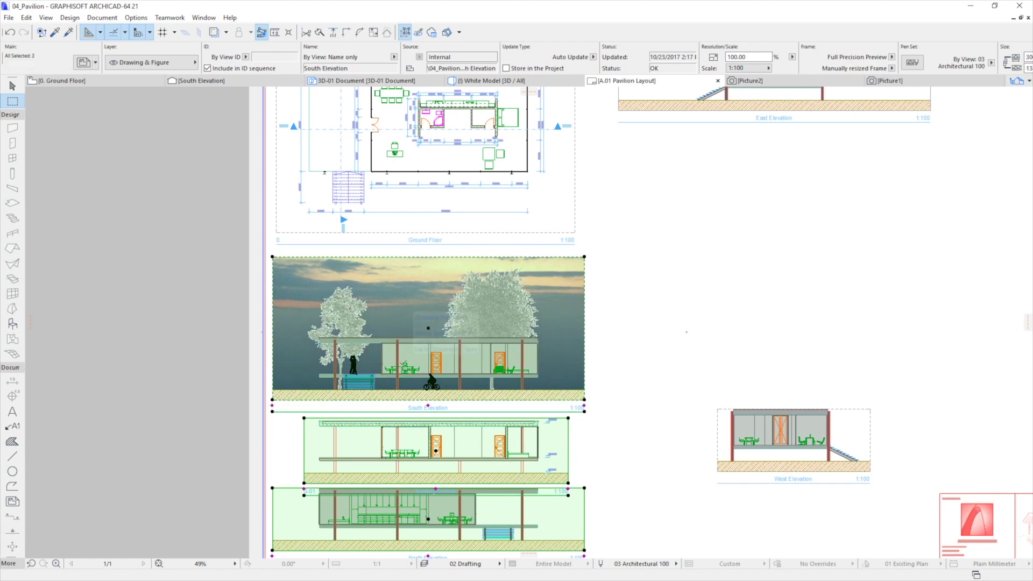
pyautogui.hotkey('ctrl', 'd')
pyautogui.click(321, 382)
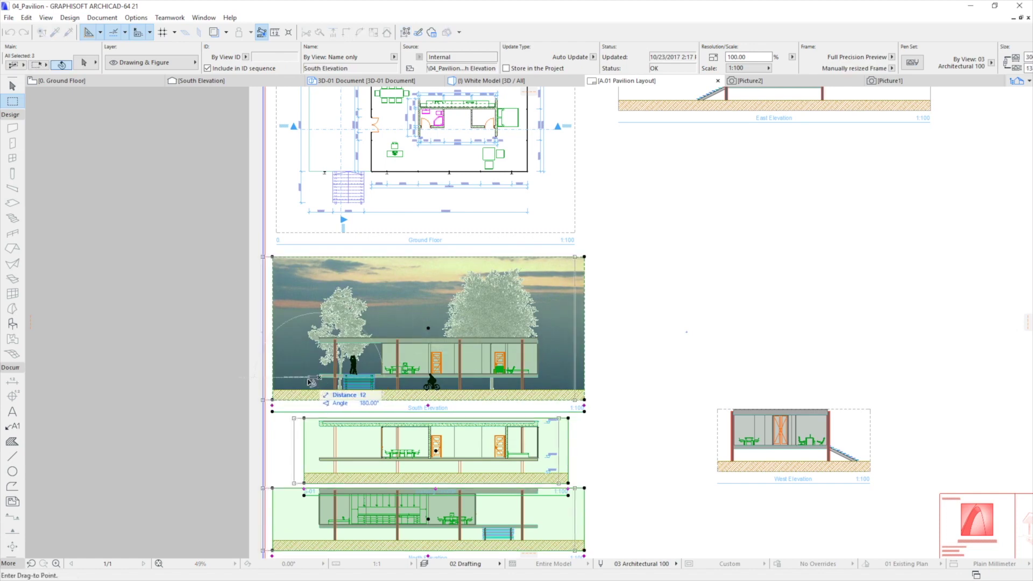
pyautogui.click(310, 175)
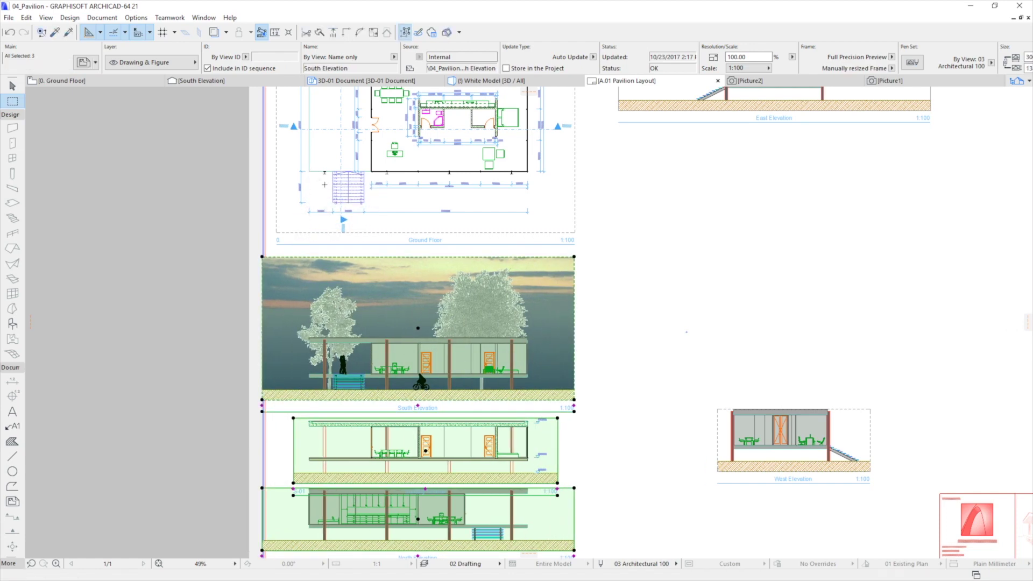
pyautogui.press('Escape')
# Step: Offset the South Elevation picture's left edge to align with the Ground Floor frame
pyautogui.click(569, 302)
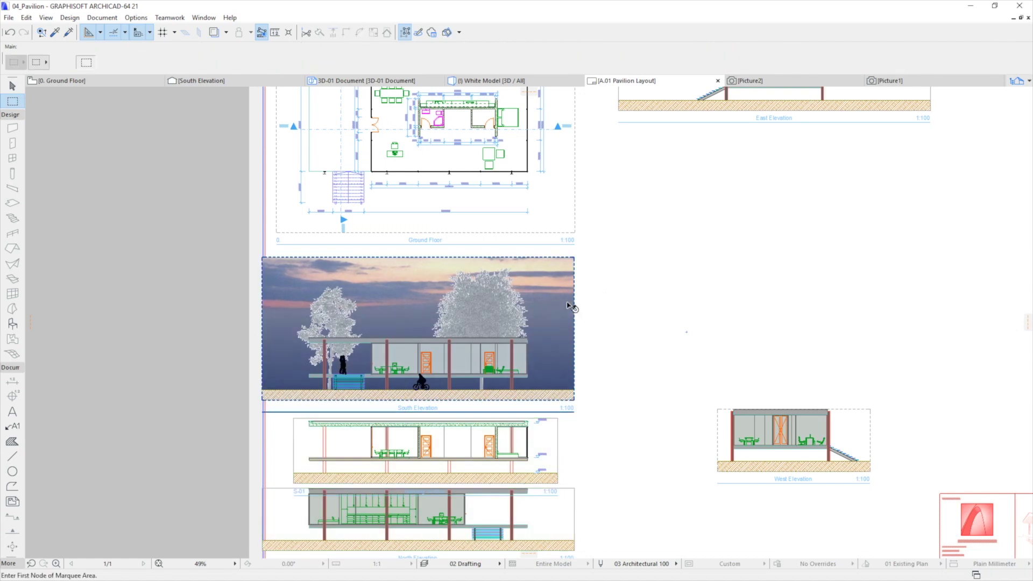
pyautogui.click(263, 292)
pyautogui.click(302, 350)
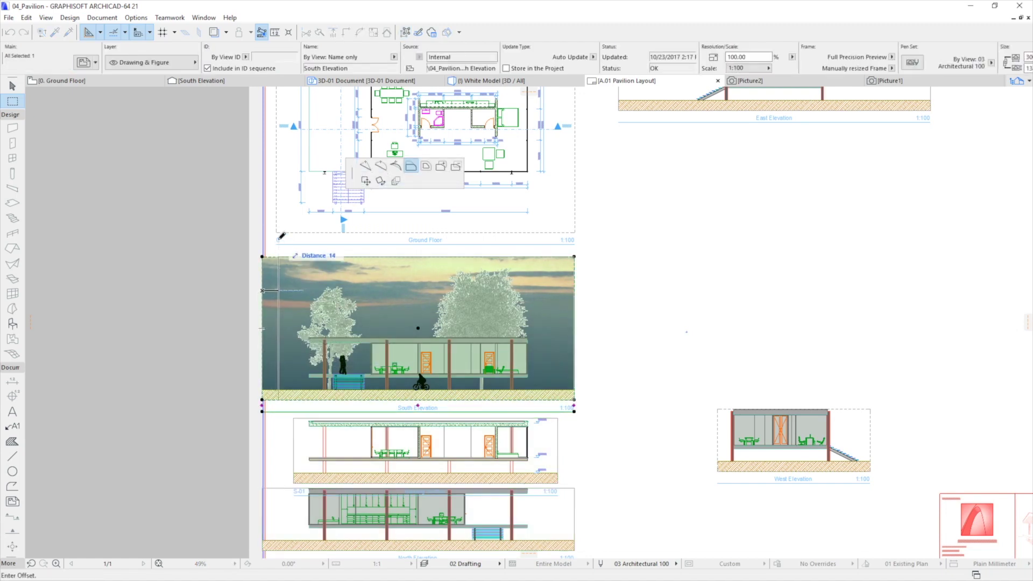
pyautogui.click(291, 235)
pyautogui.press('Escape')
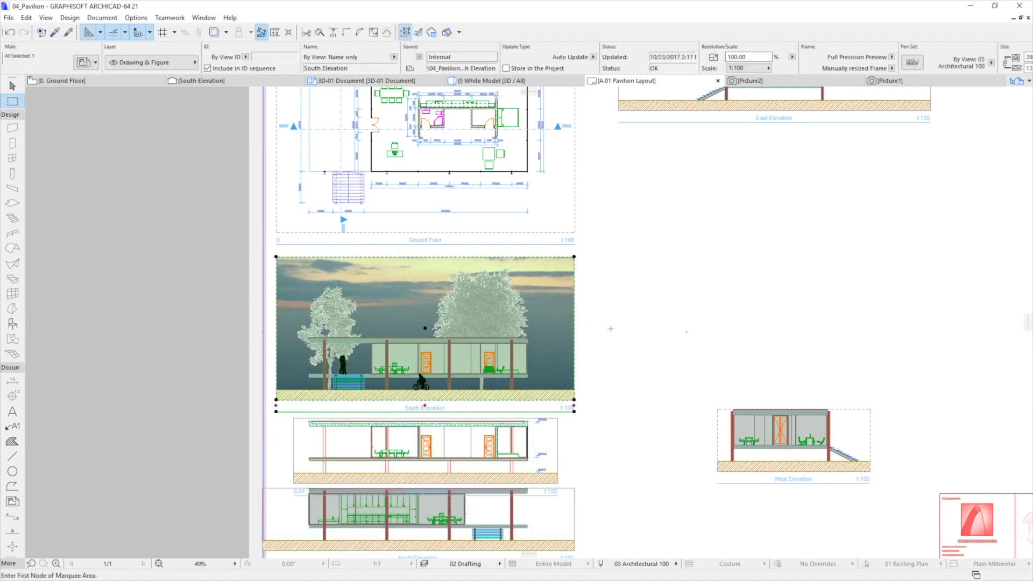
# Step: Select the section and North Elevation drawings and pick up the 3D picture by its corner
pyautogui.moveTo(612, 332); pyautogui.dragTo(618, 207, button='middle')
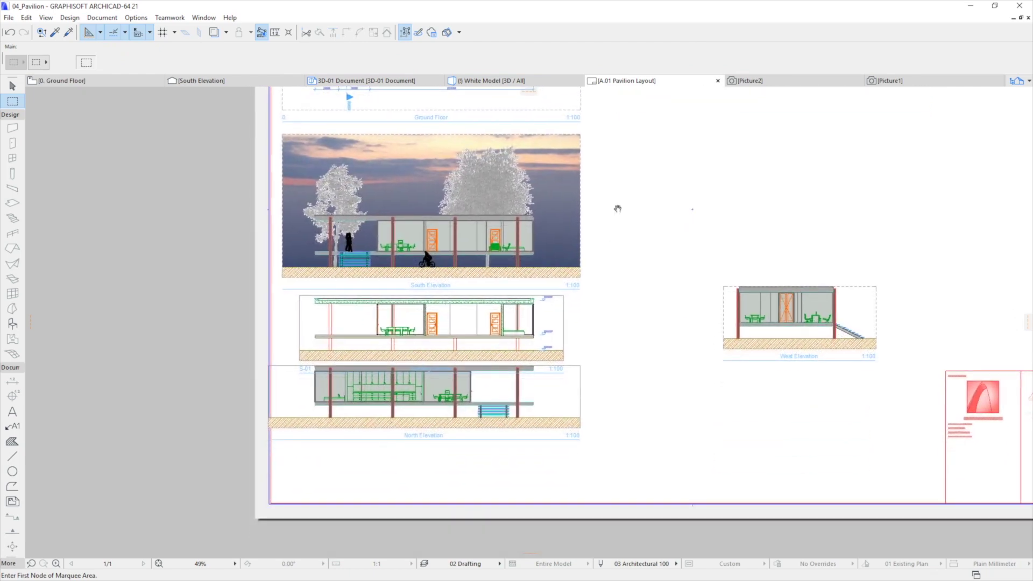
pyautogui.keyDown('shift'); pyautogui.click(566, 321); pyautogui.keyUp('shift')
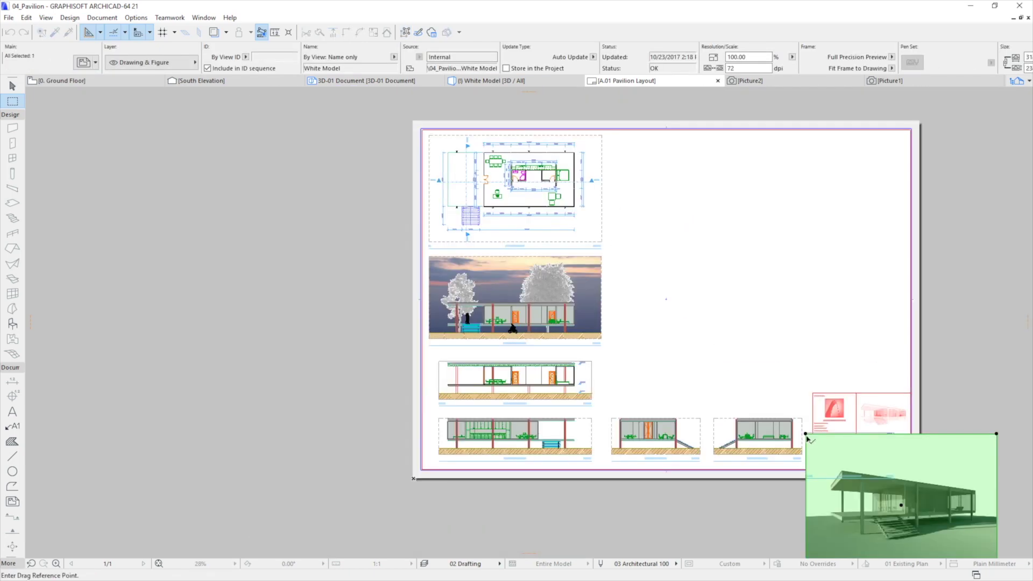
pyautogui.click(805, 434)
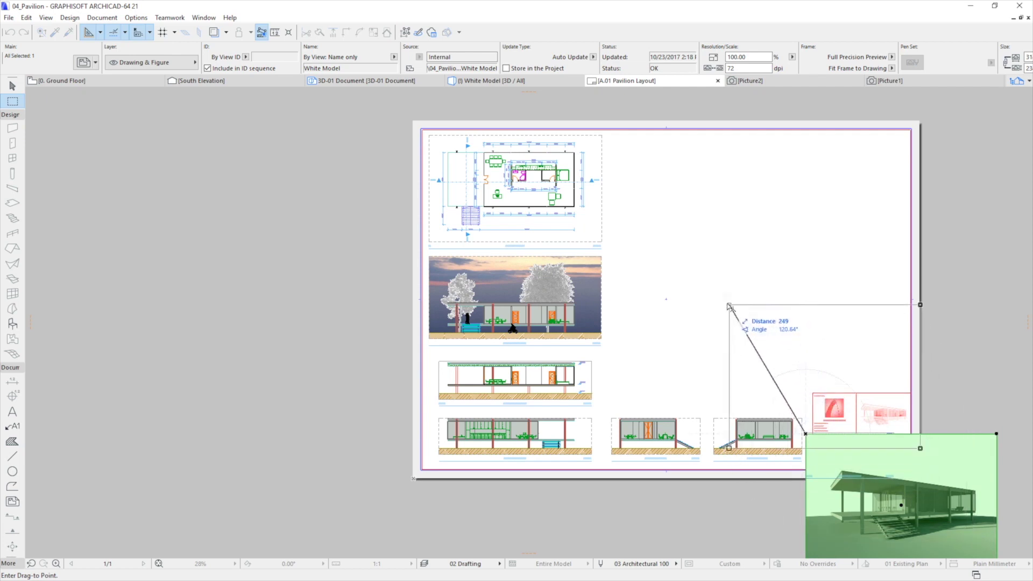
# Step: Place the White Model picture at the sheet's top right and resize it proportionally larger
pyautogui.click(621, 140)
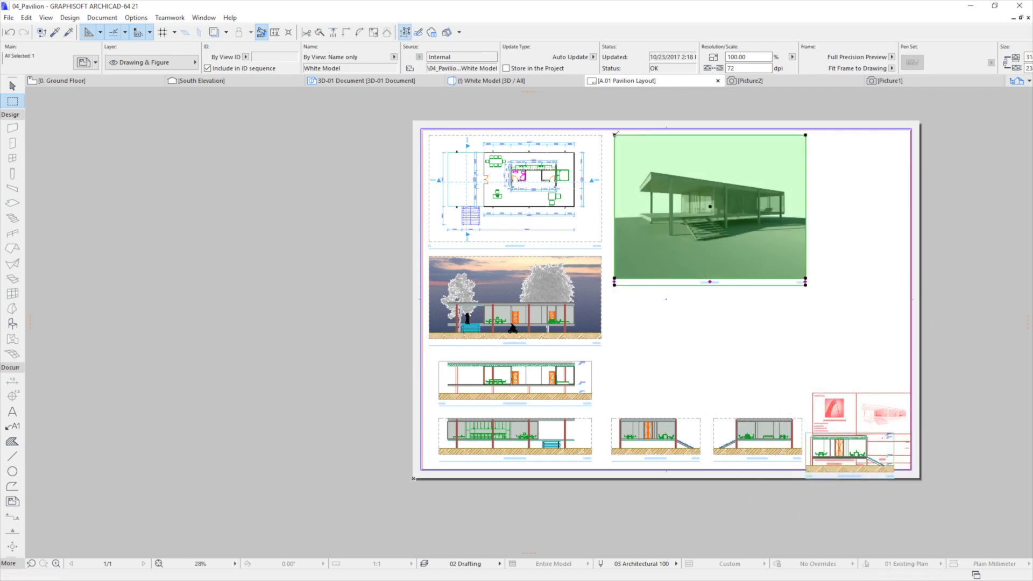
pyautogui.click(805, 280)
pyautogui.click(410, 181)
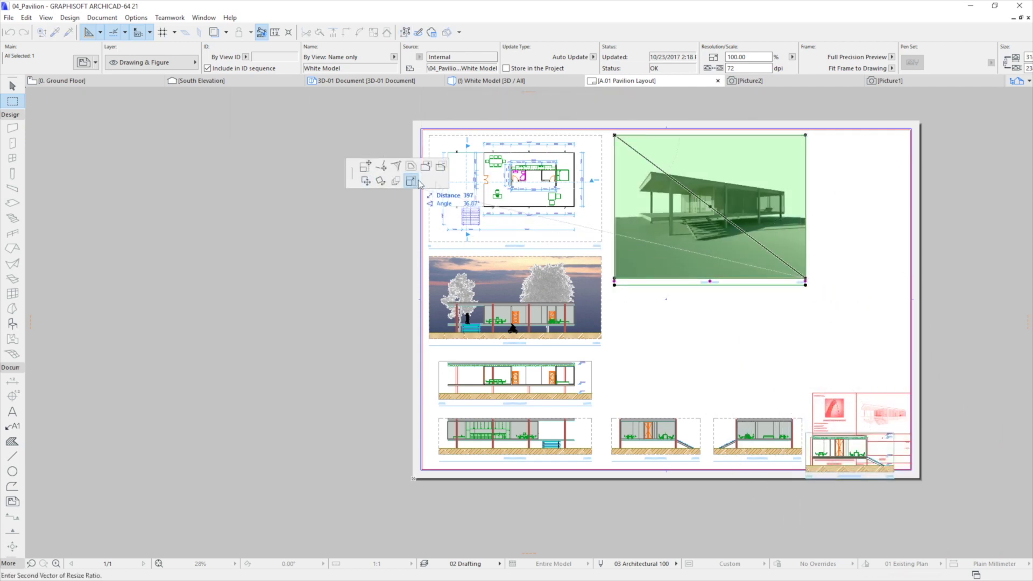
pyautogui.click(614, 135)
pyautogui.click(805, 280)
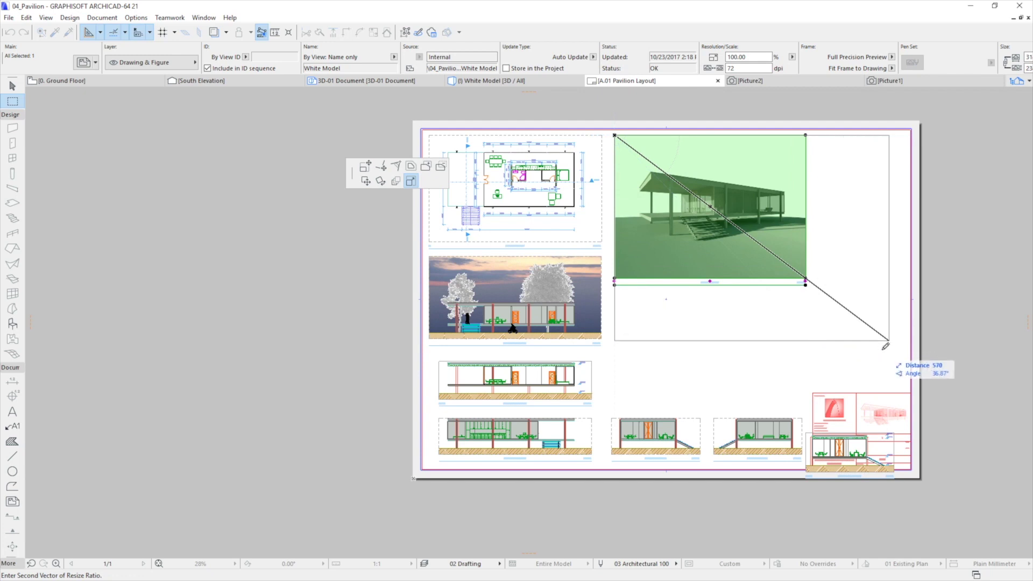
pyautogui.click(880, 345)
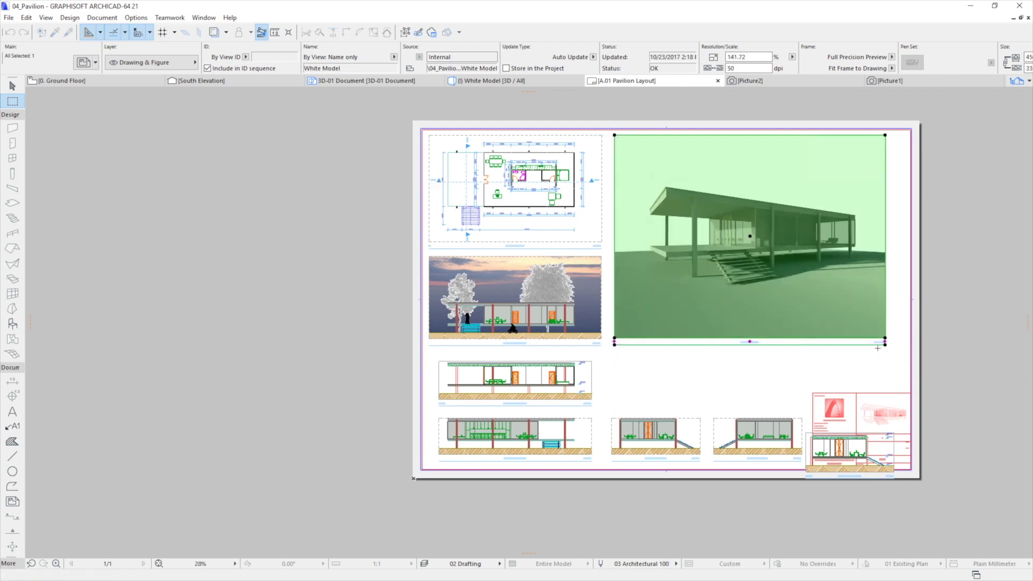
# Step: Nudge the 3D picture 18 units right and fit the whole sheet in the window
pyautogui.click(885, 320)
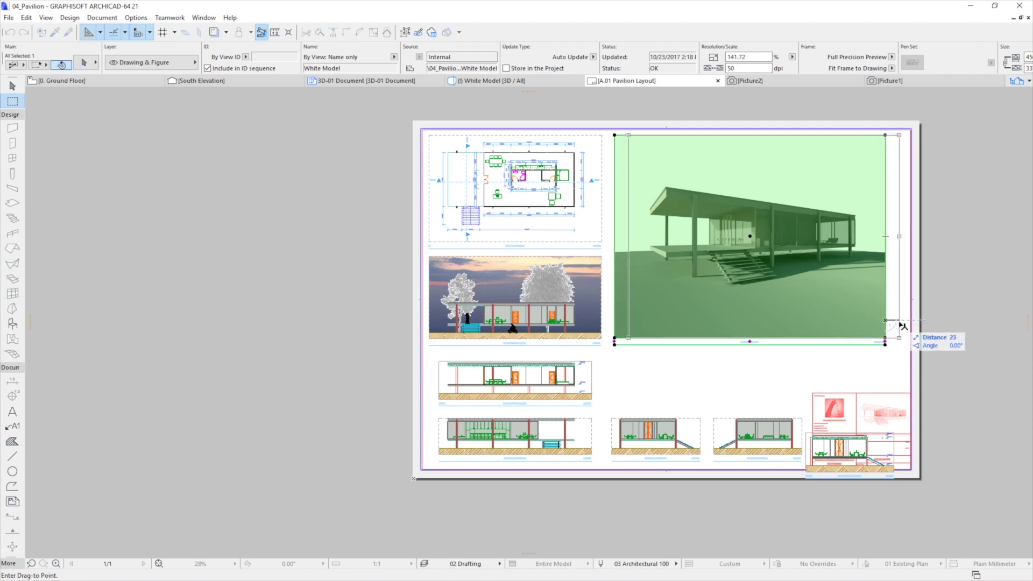
pyautogui.click(893, 324)
pyautogui.press('Escape')
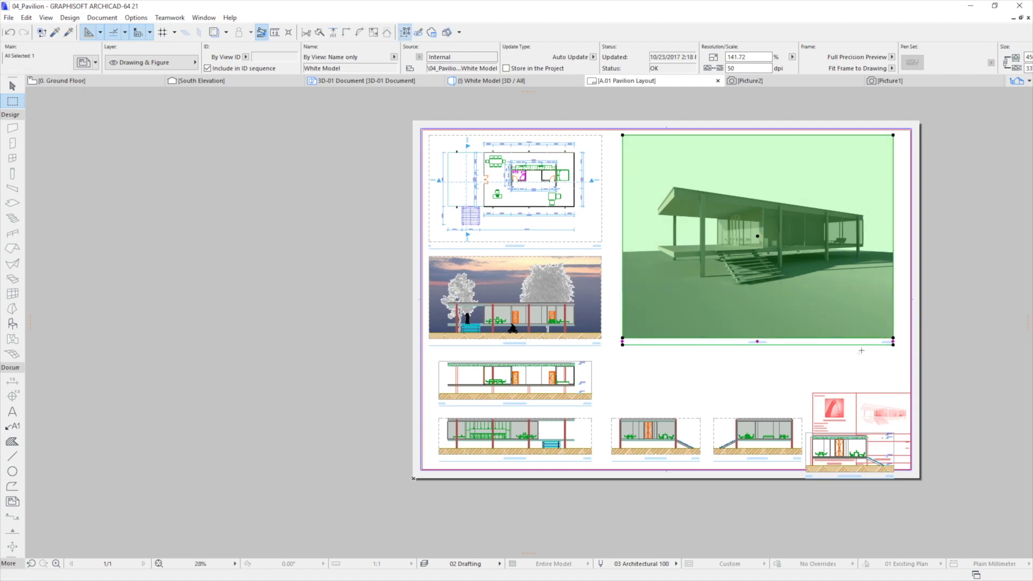
pyautogui.hotkey('ctrl', 'shift', "'")
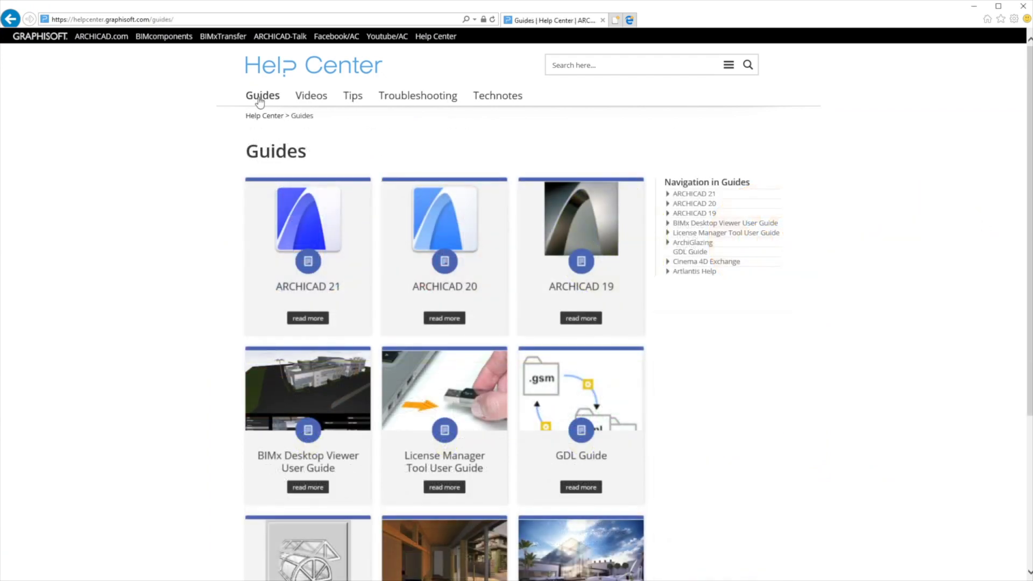
# Step: Browse the Help Center's Videos, Tips and Tricks, and Technotes sections in turn
pyautogui.click(314, 98)
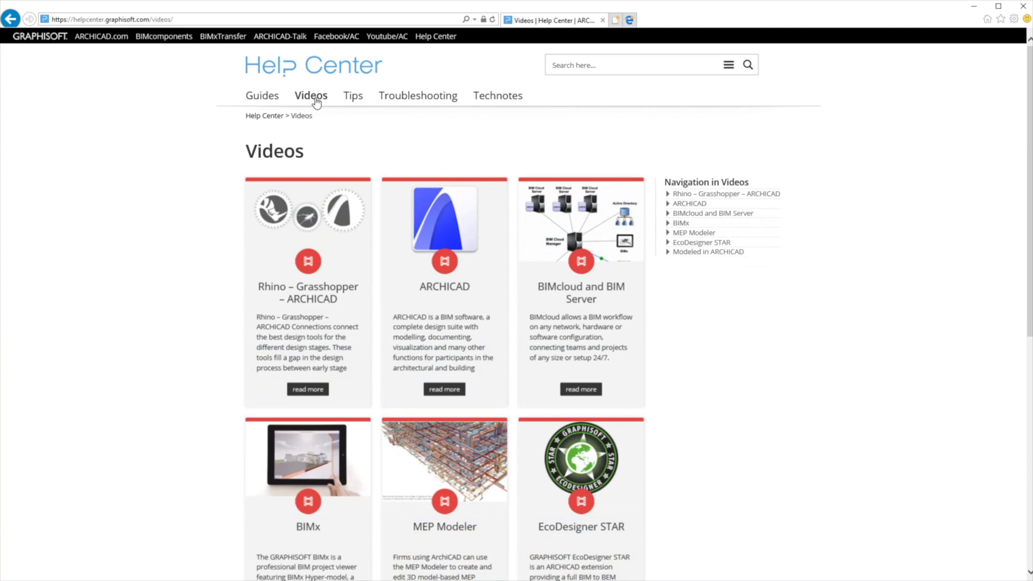
pyautogui.click(352, 97)
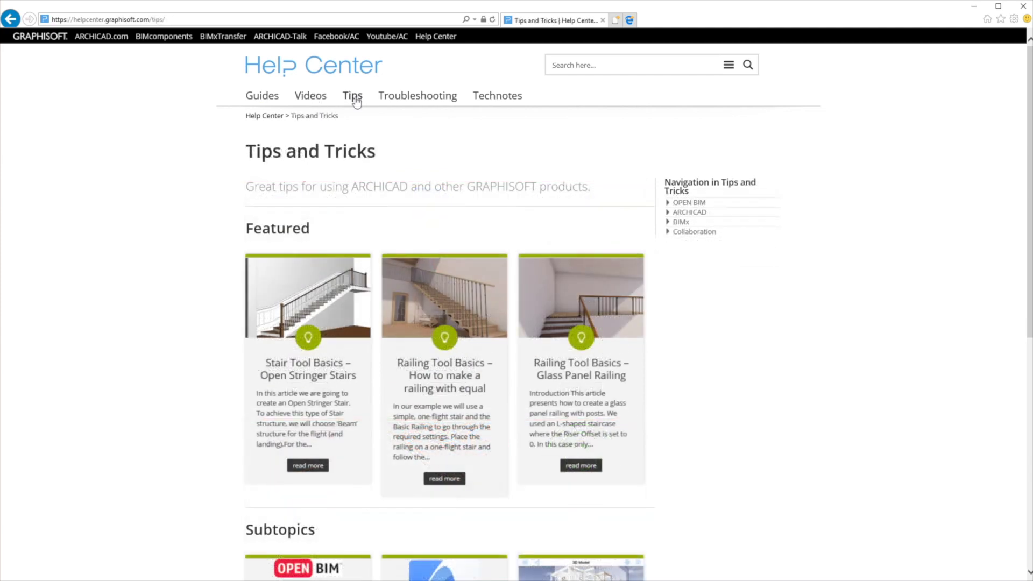
pyautogui.click(501, 98)
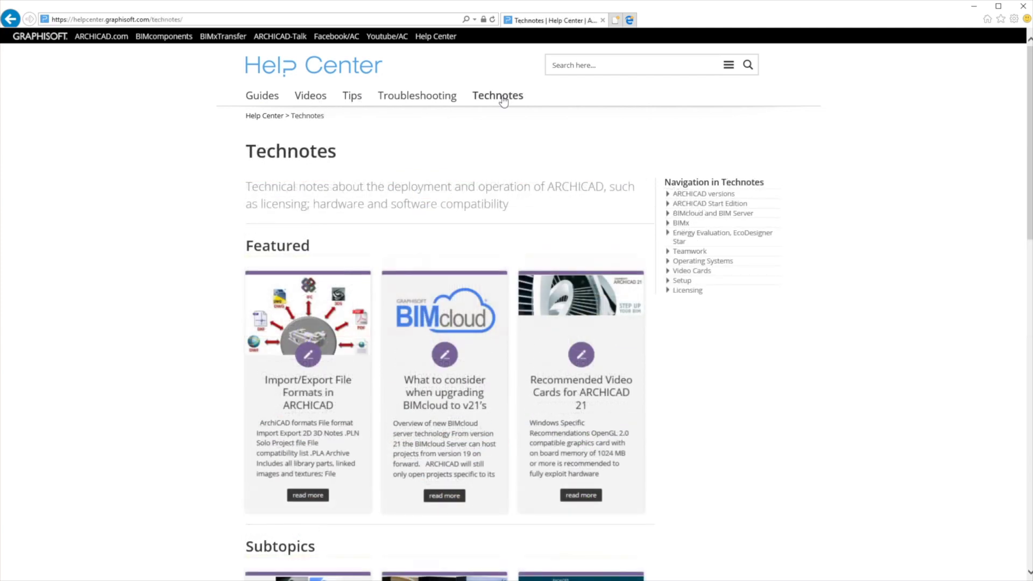